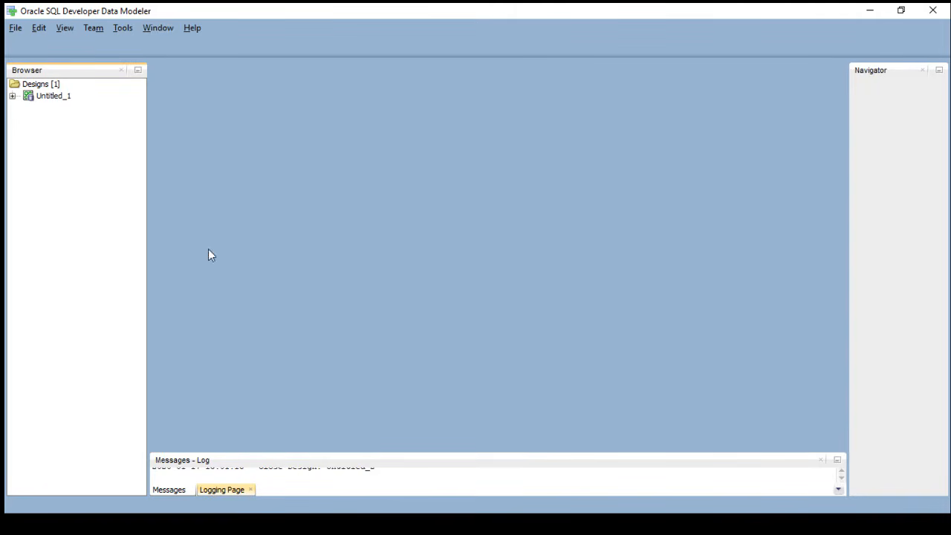
Create a new design and bring up its empty logical model diagram.
right_click(48, 88)
left_click(54, 121)
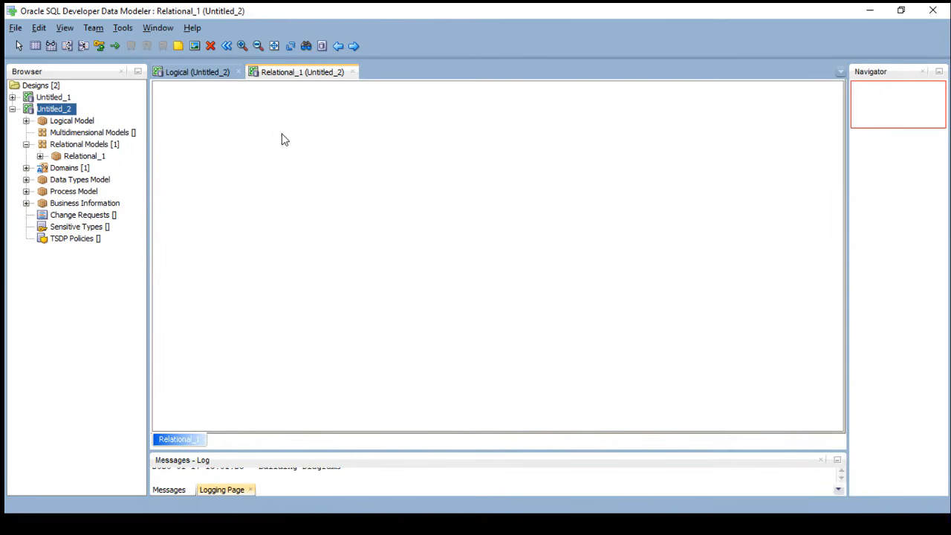
left_click(190, 75)
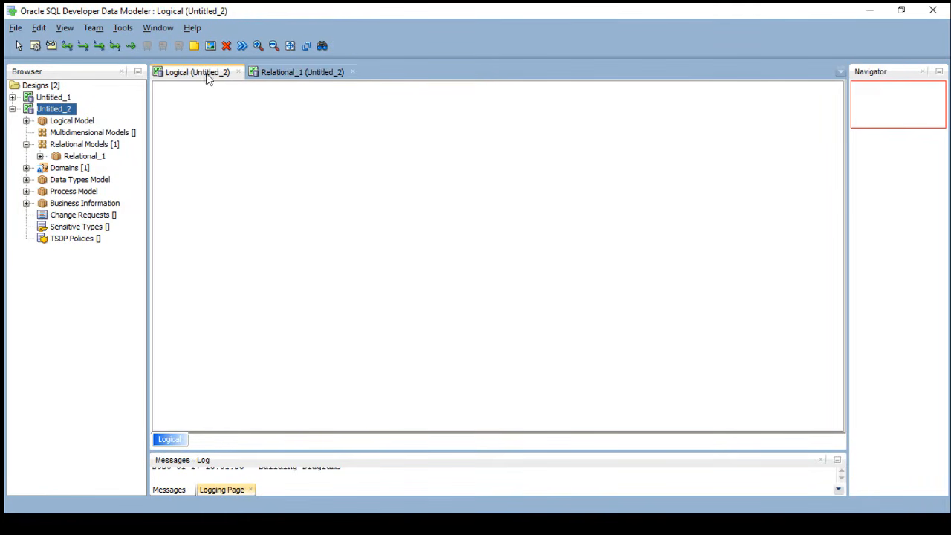
left_click(276, 75)
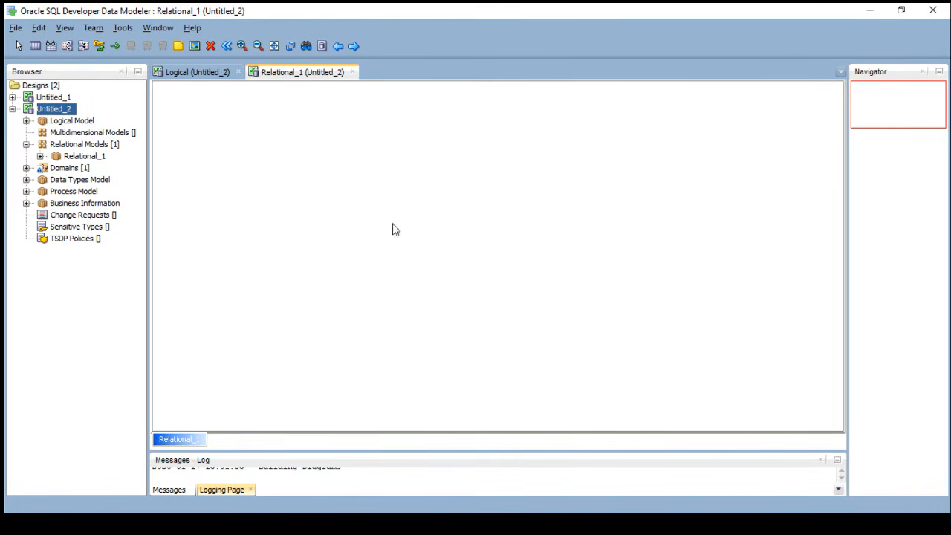
left_click(192, 73)
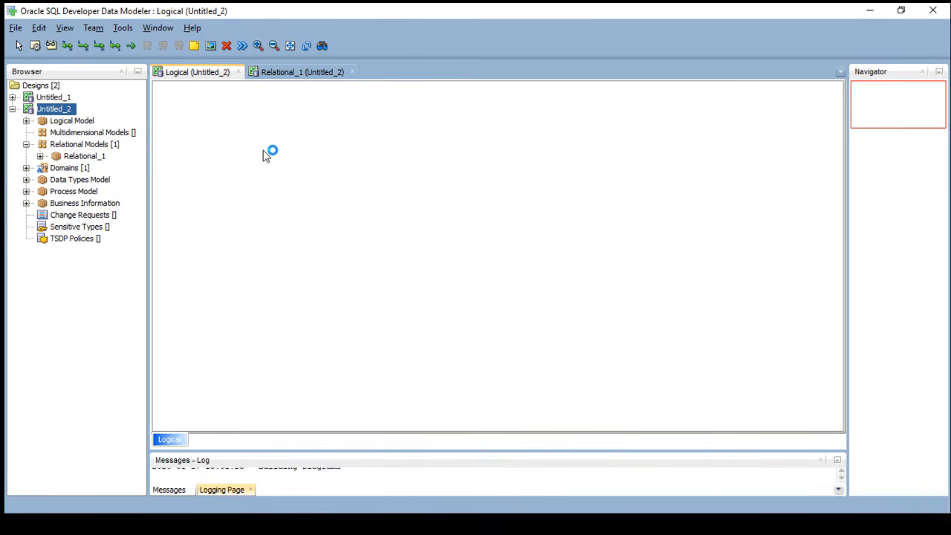
Place a new entity in the upper part of the logical diagram and name it product_category.
left_click(35, 45)
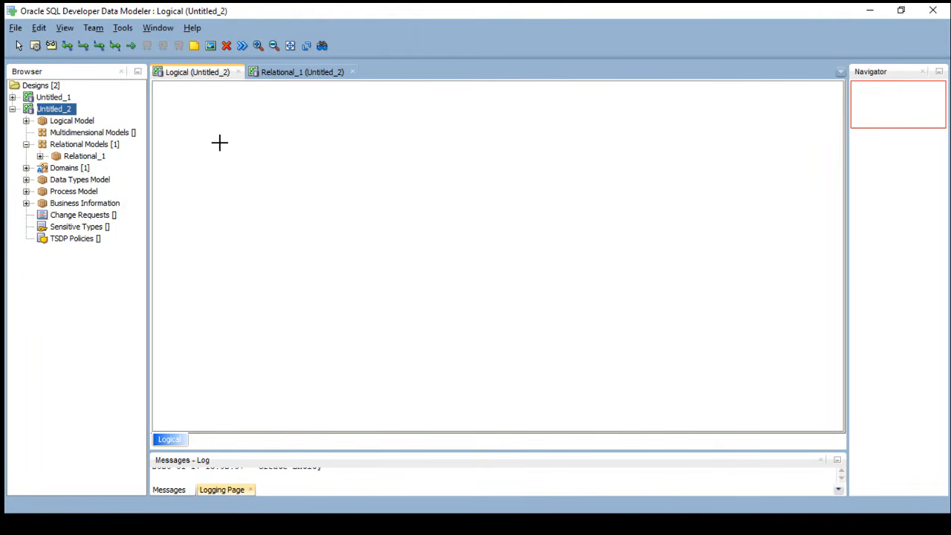
left_click(219, 140)
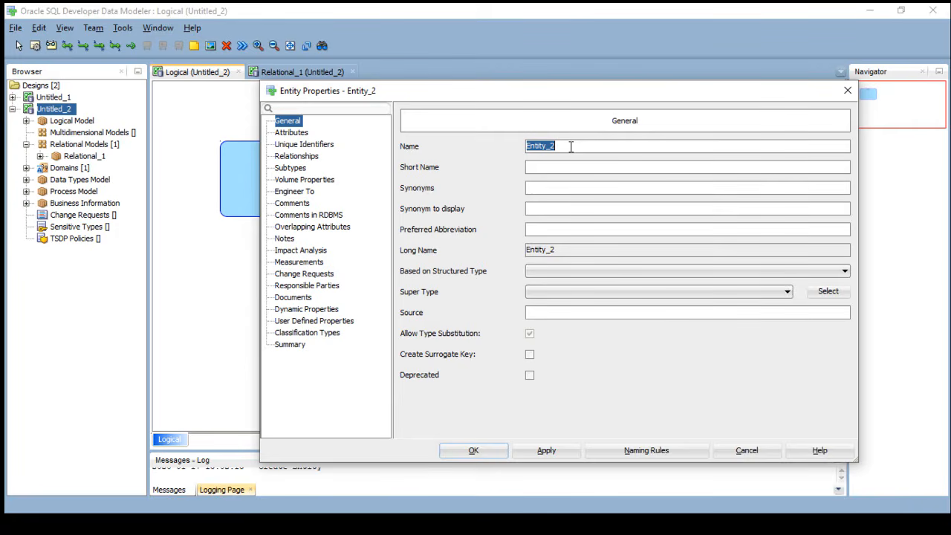
type("product_category")
Add a mandatory category_id attribute to the entity with the logical data type NUMERIC.
left_click(295, 135)
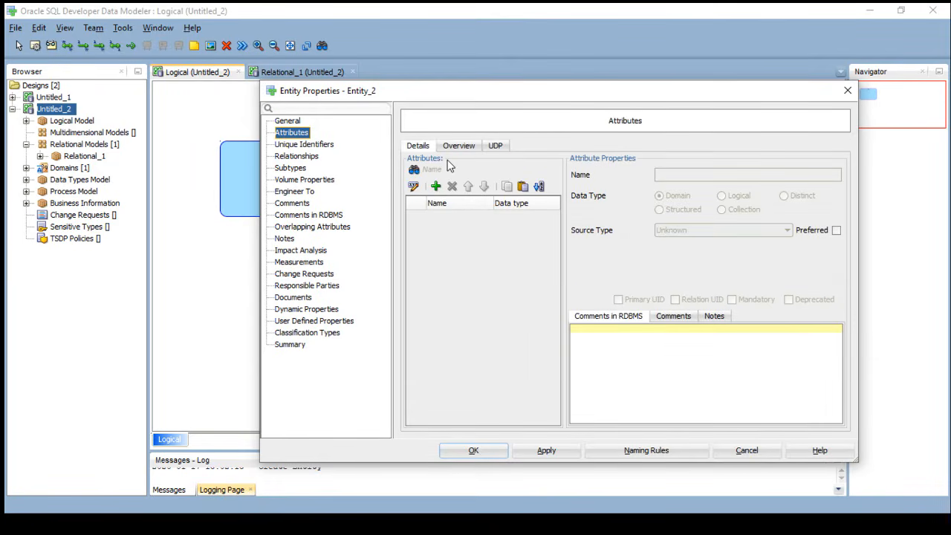
left_click(436, 186)
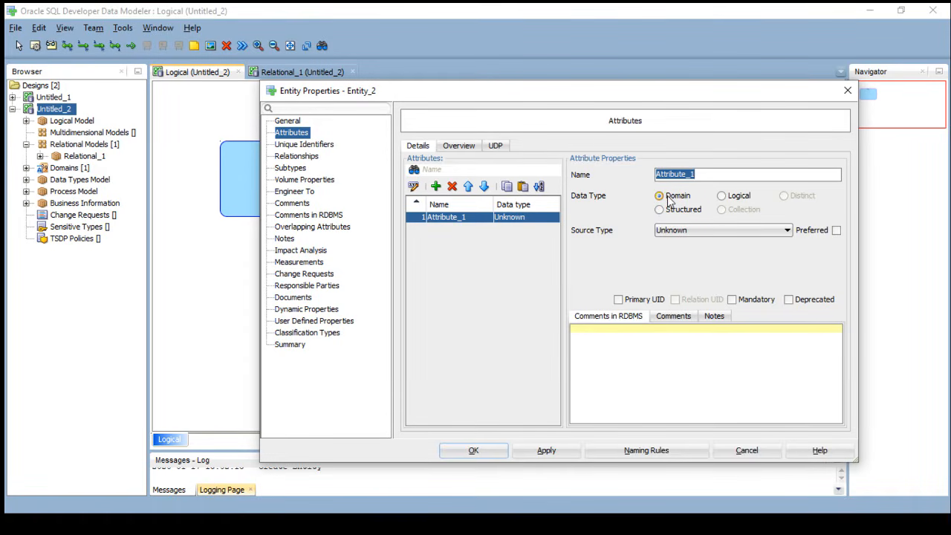
type("category_id")
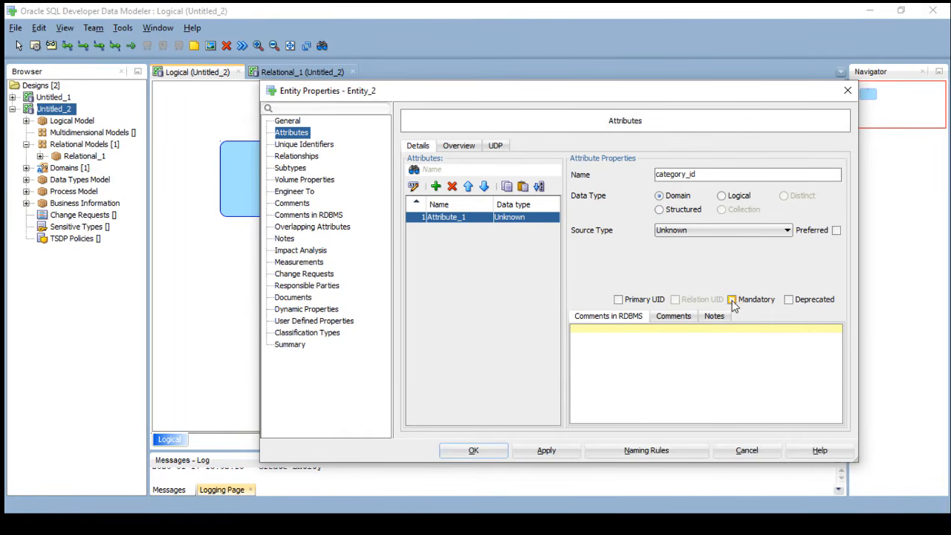
left_click(749, 305)
left_click(723, 198)
left_click(730, 229)
type("nu")
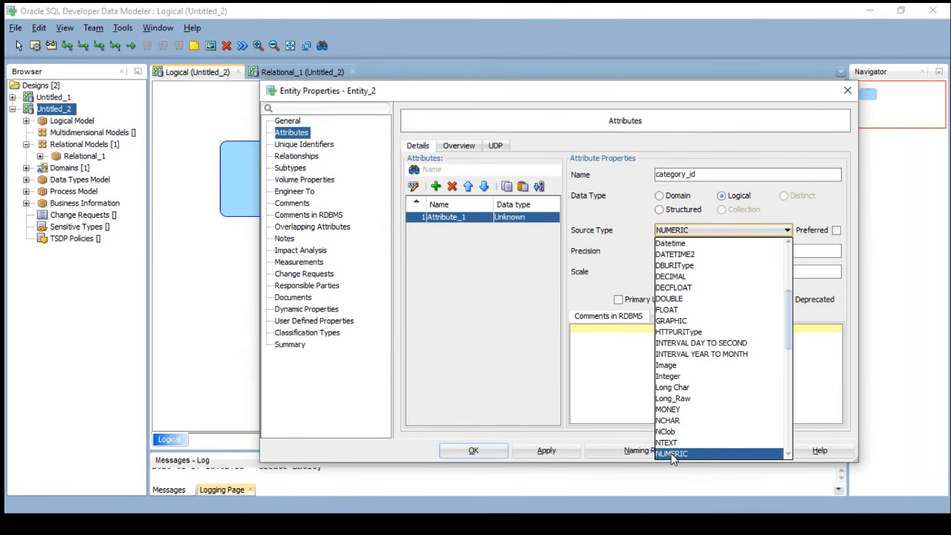
left_click(670, 453)
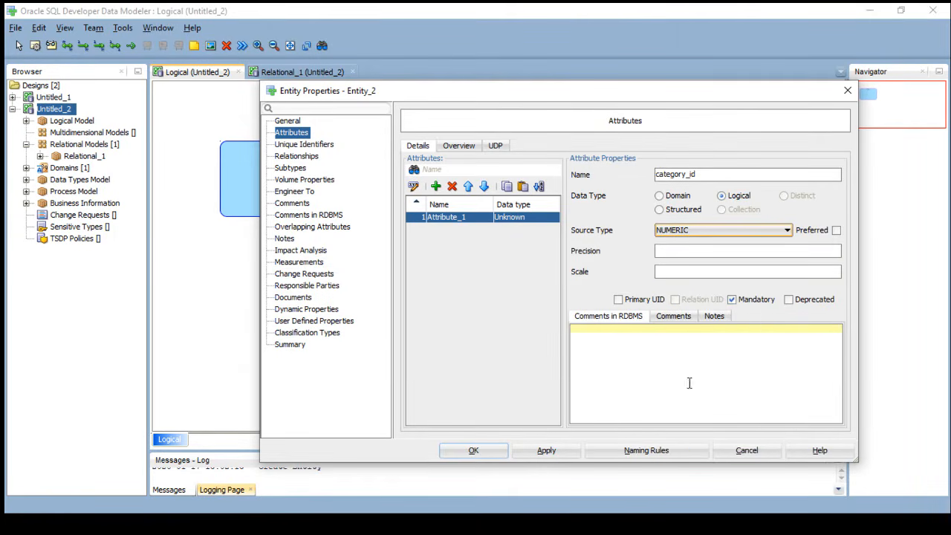
Add a mandatory category_name attribute with logical type VARCHAR and size 150, and save the entity.
left_click(437, 187)
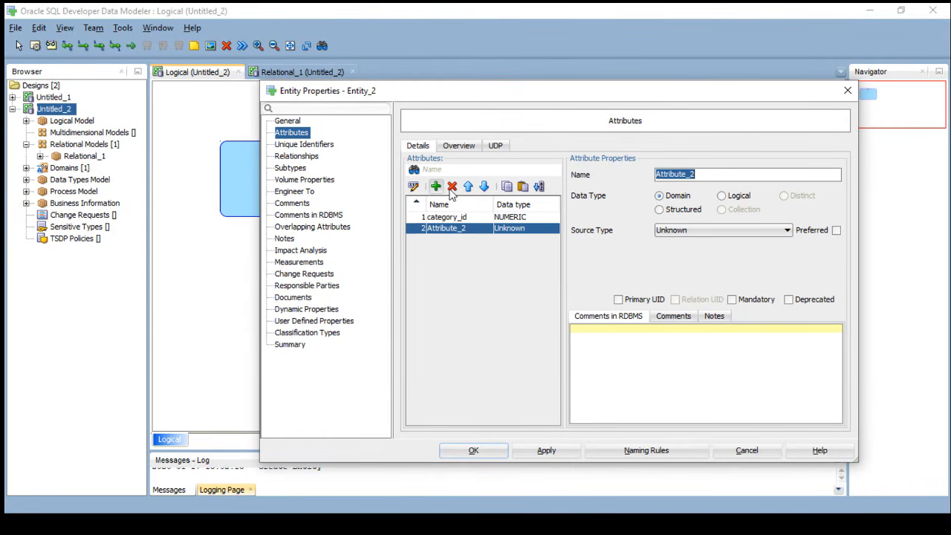
type("category_name")
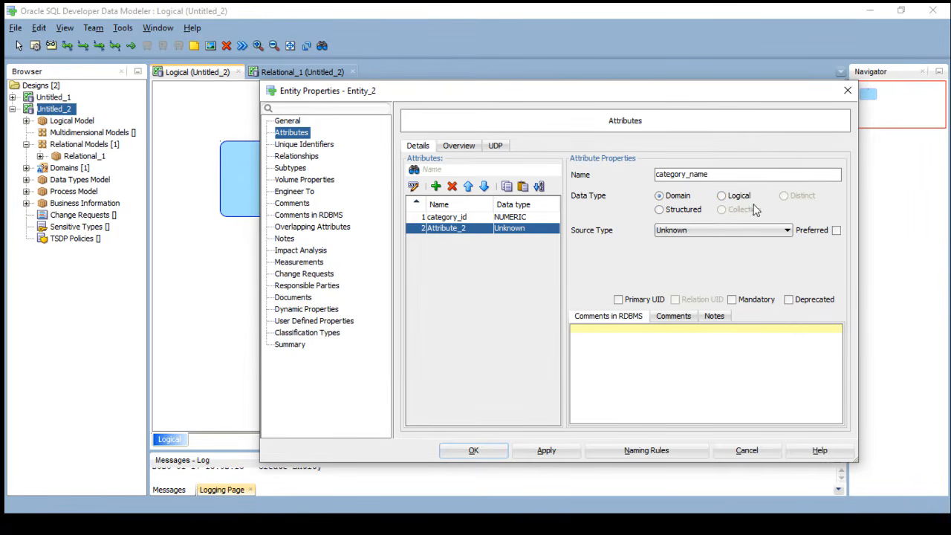
left_click(724, 197)
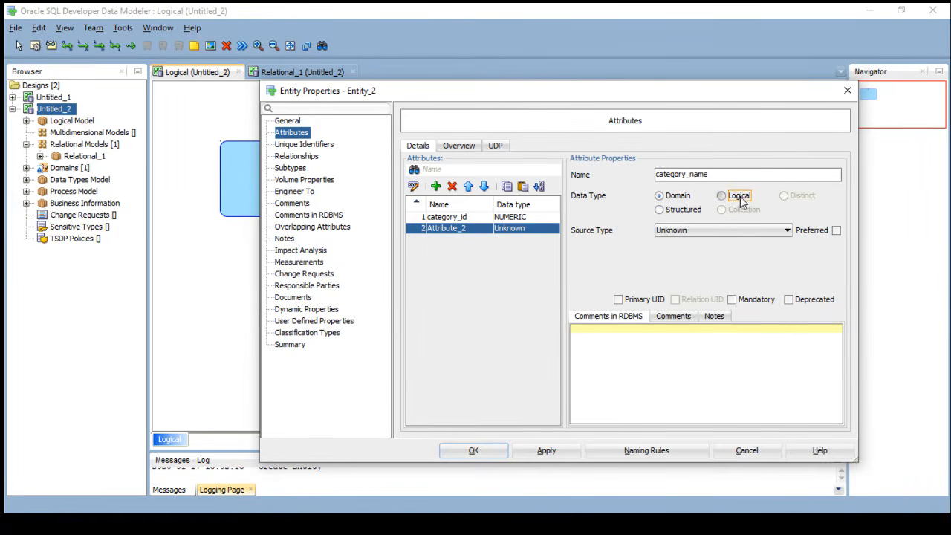
left_click(704, 228)
key("v")
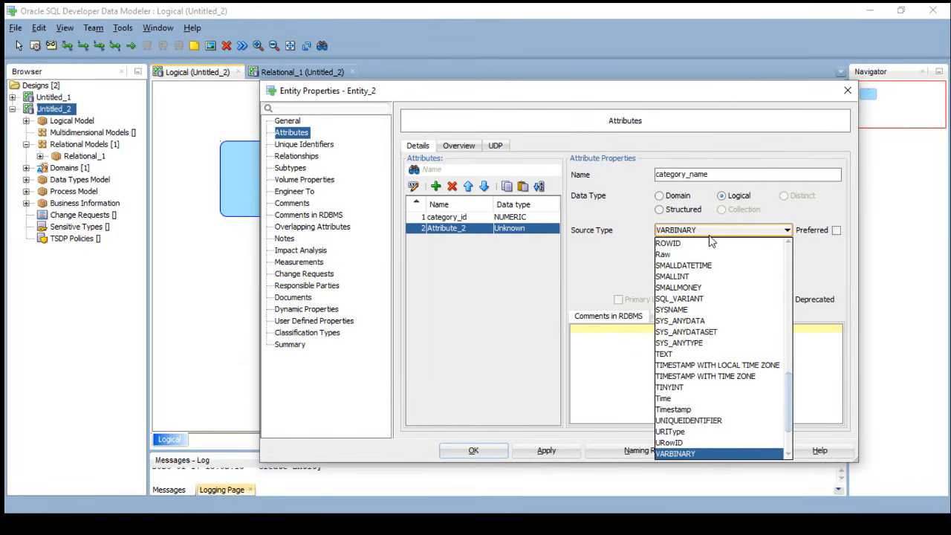
key("c")
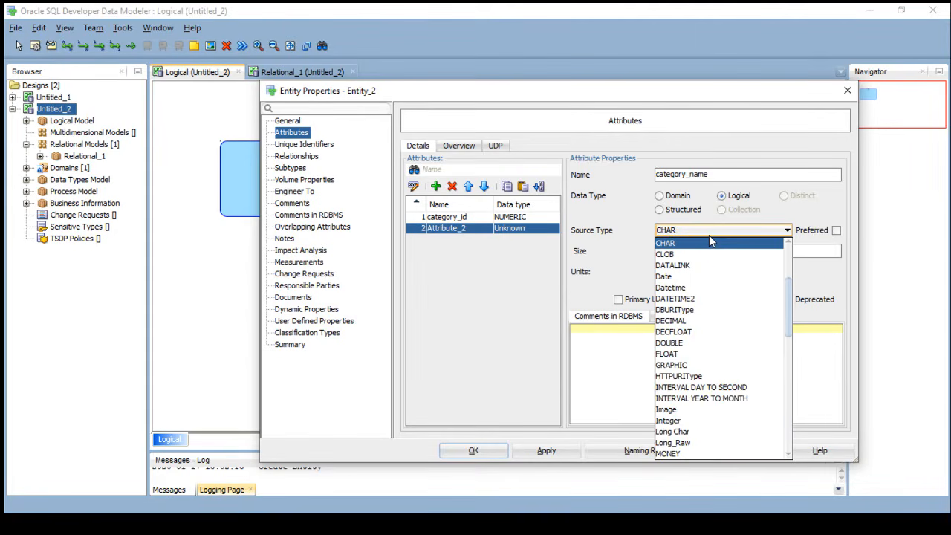
key("v")
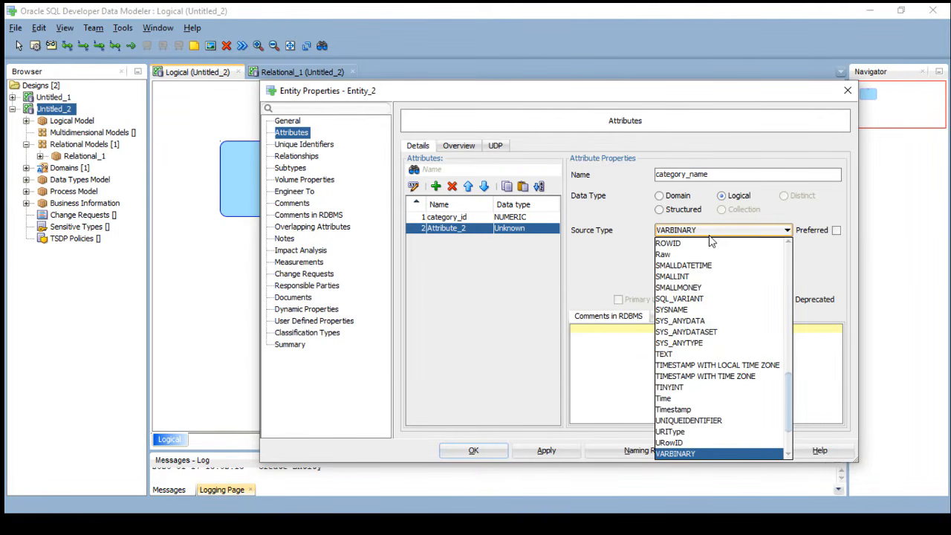
key("v")
left_click(678, 453)
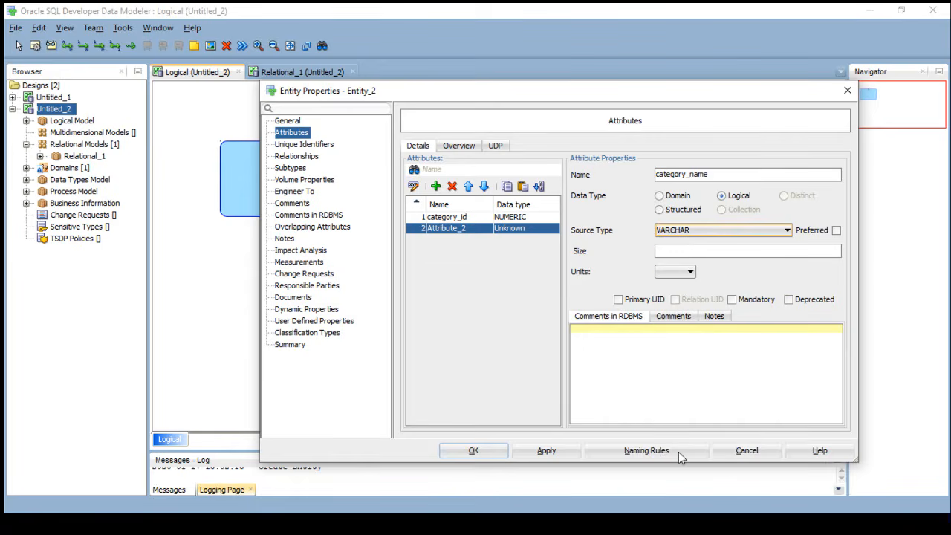
left_click(669, 253)
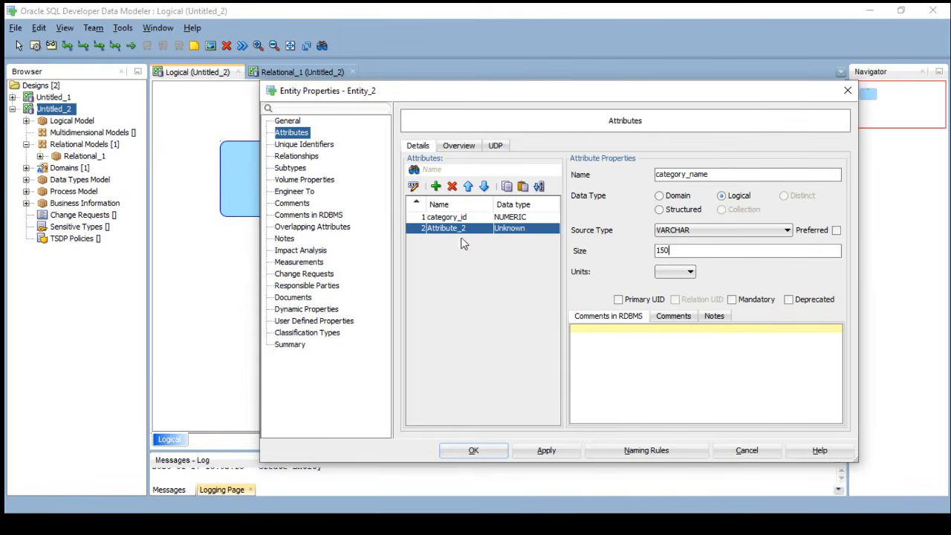
left_click(732, 299)
left_click(476, 453)
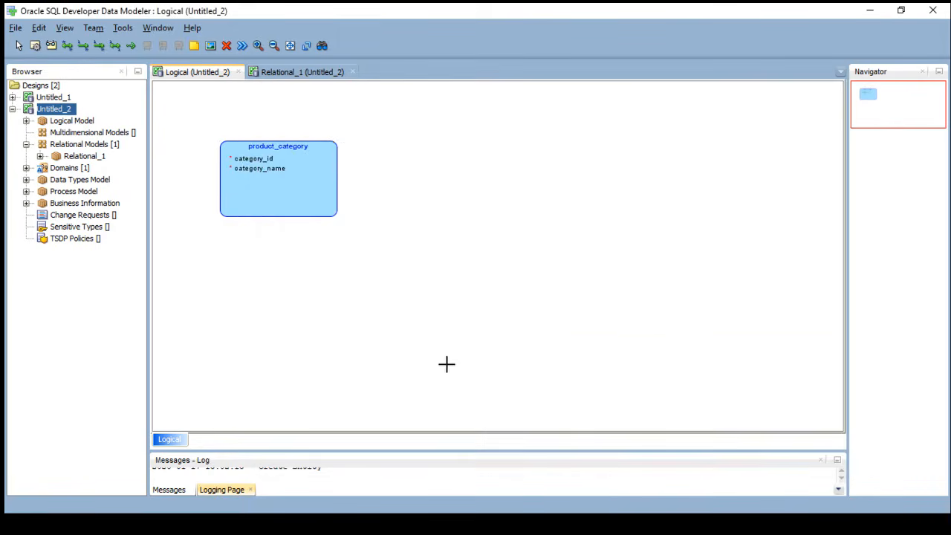
Add an optional attribute named numbers with logical type NUMERIC to the product_category entity.
scroll(267, 141, "up", 2)
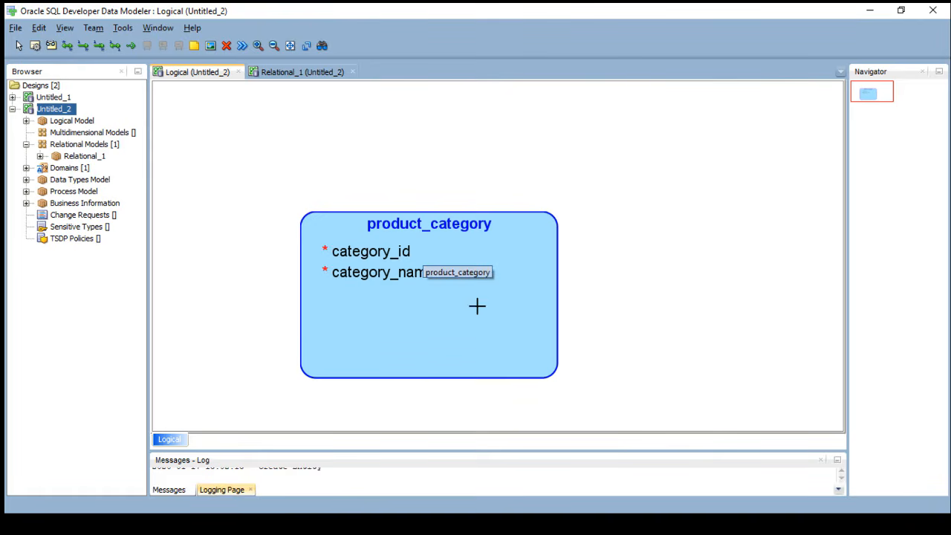
left_click(428, 315)
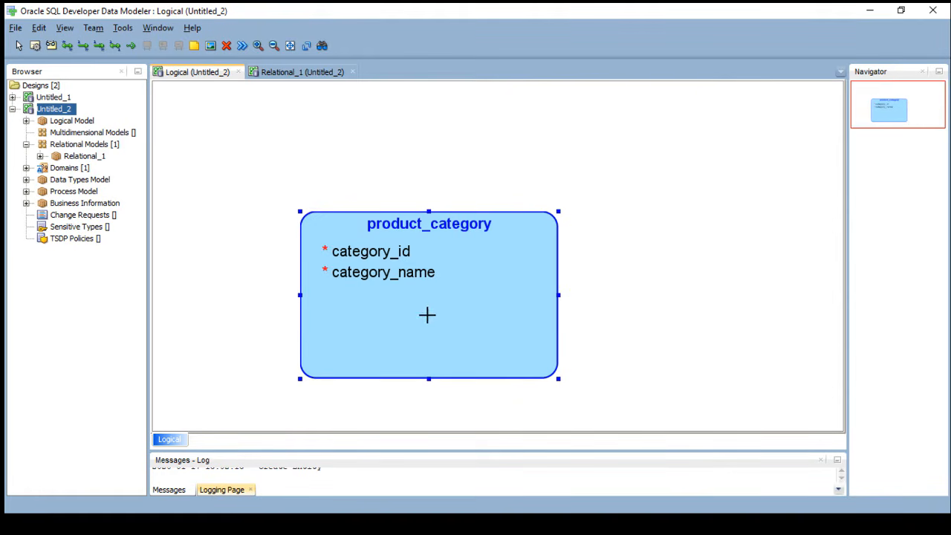
double_click(439, 316)
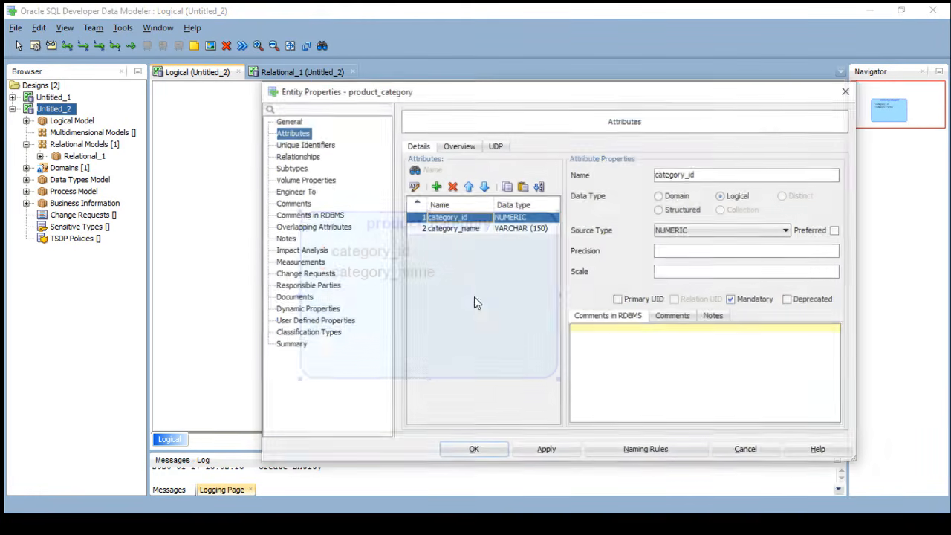
left_click(435, 185)
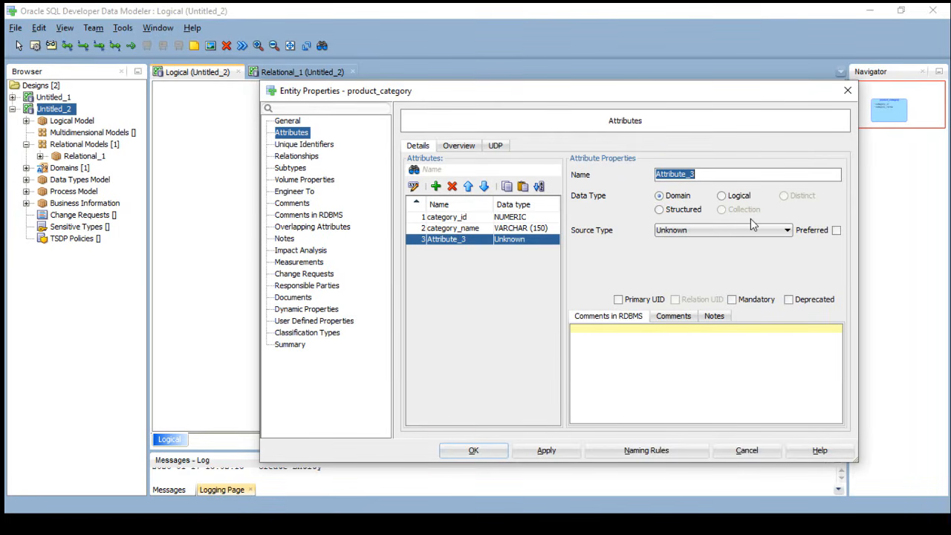
type("numbers")
left_click(722, 195)
left_click(715, 231)
type("nu")
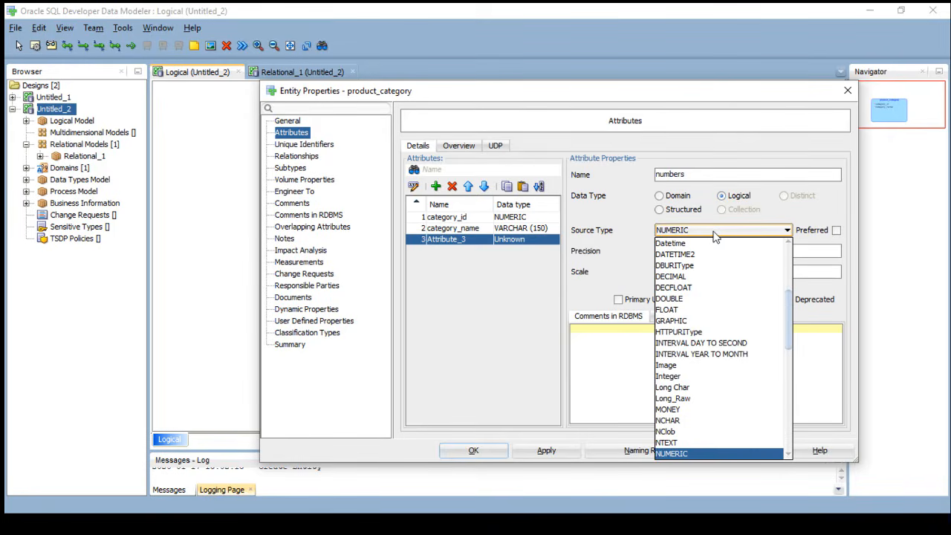
key("Return")
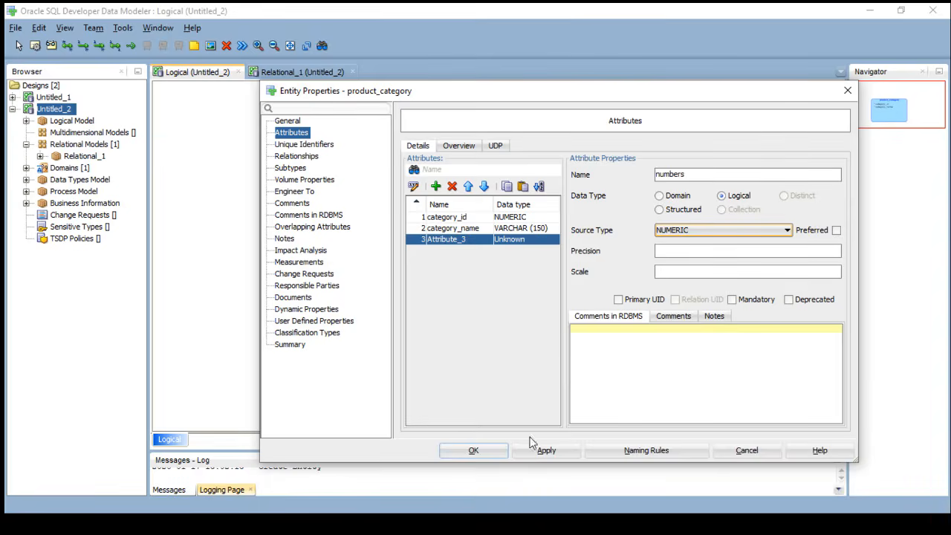
left_click(474, 450)
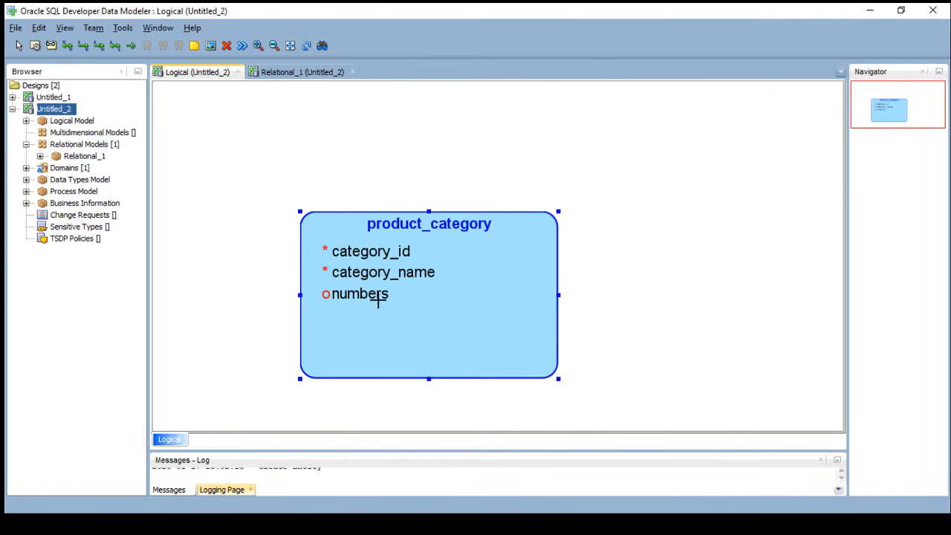
Delete the numbers attribute from the product_category entity and save the change.
double_click(502, 297)
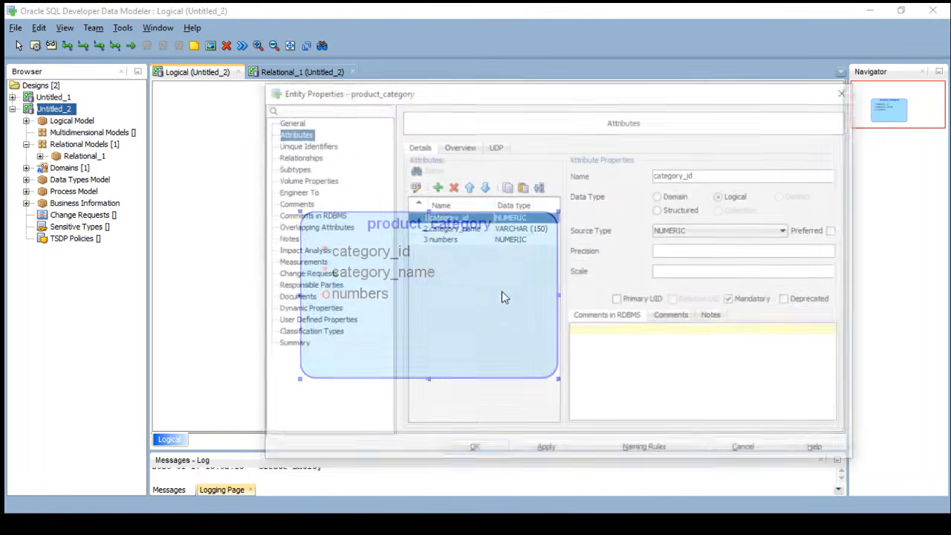
left_click(456, 241)
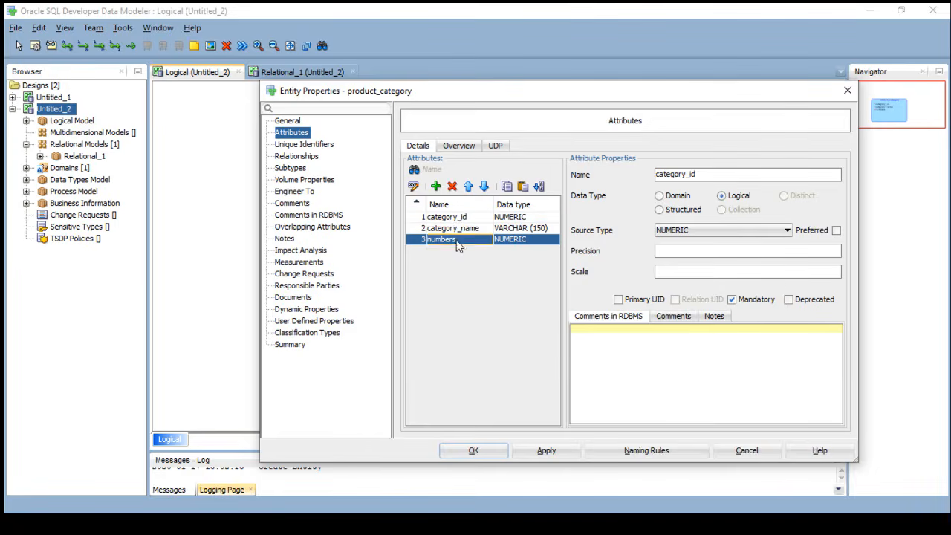
left_click(452, 186)
left_click(473, 451)
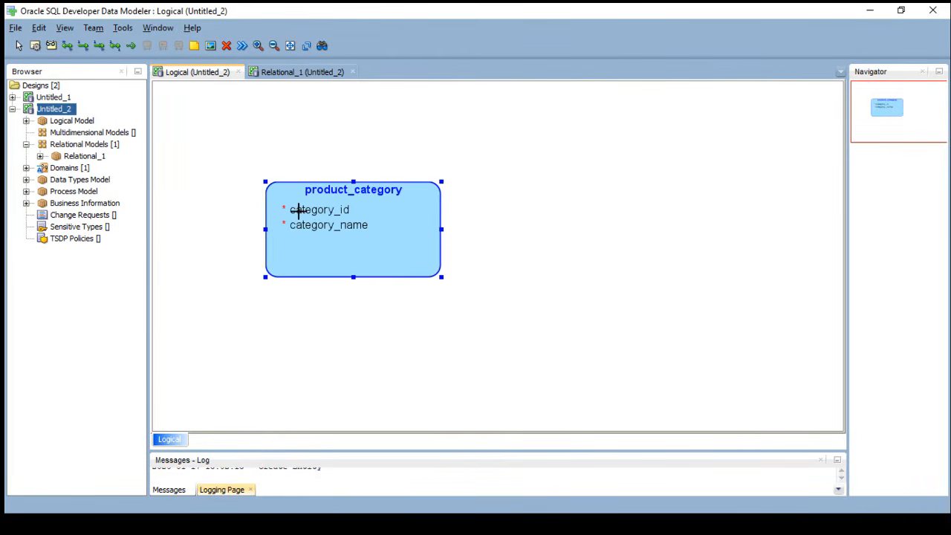
Add a unique identifier to the product_category entity and assign category_id as its attribute.
double_click(356, 214)
left_click(291, 146)
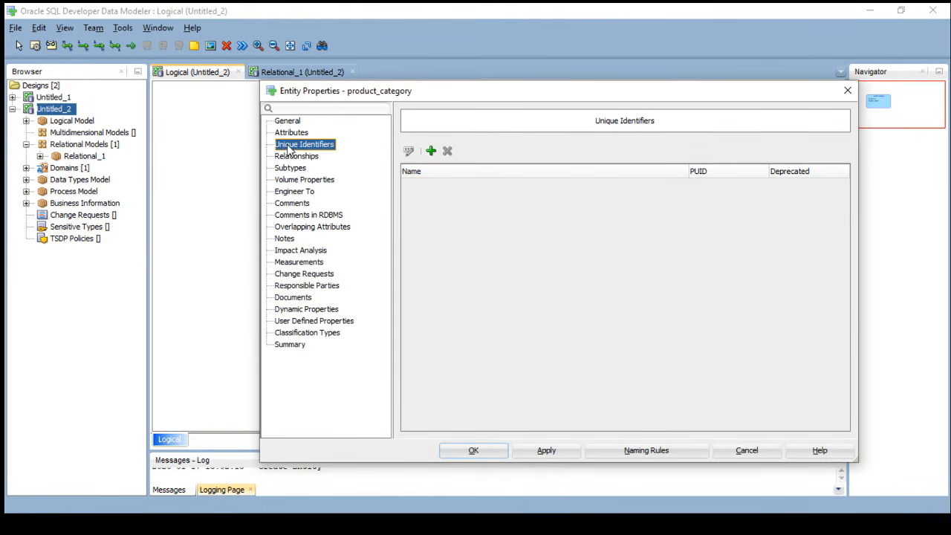
left_click(431, 150)
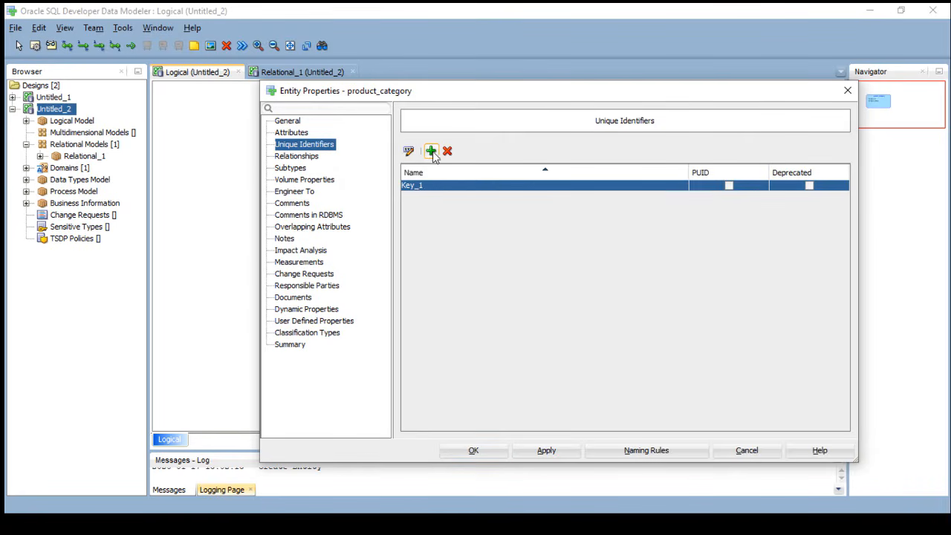
double_click(441, 191)
left_click(322, 181)
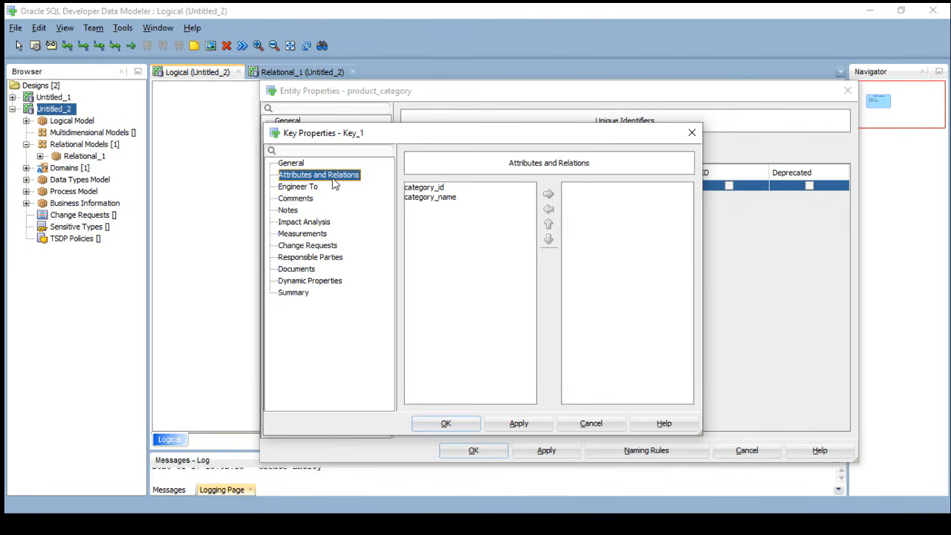
left_click(433, 191)
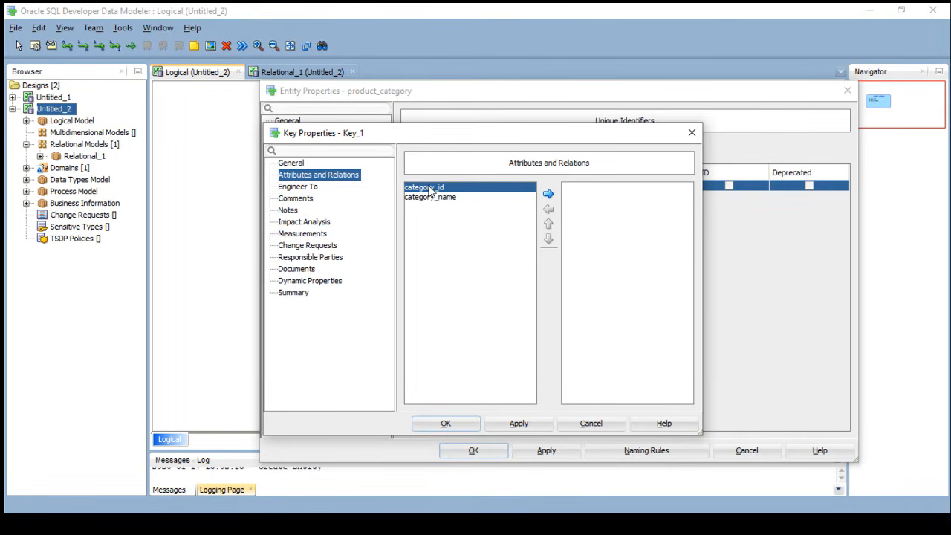
left_click(548, 194)
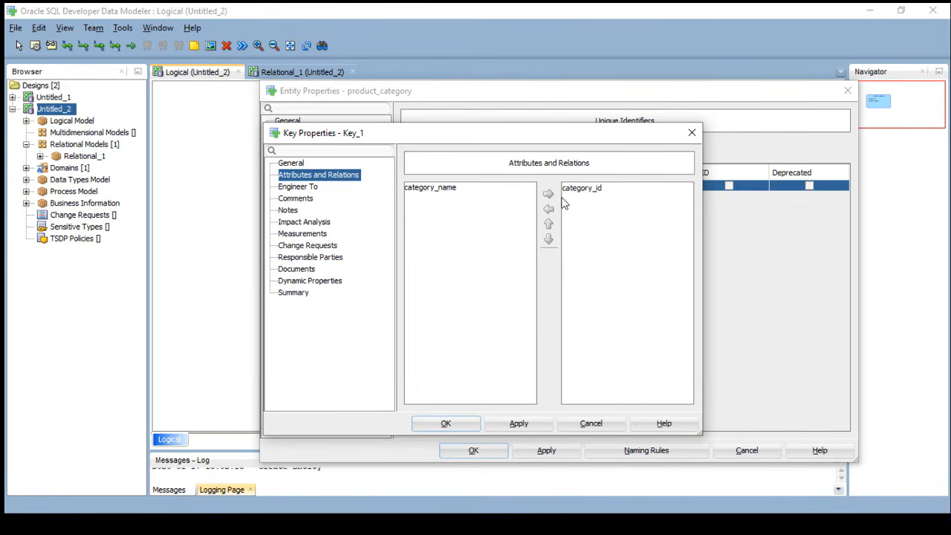
left_click(446, 423)
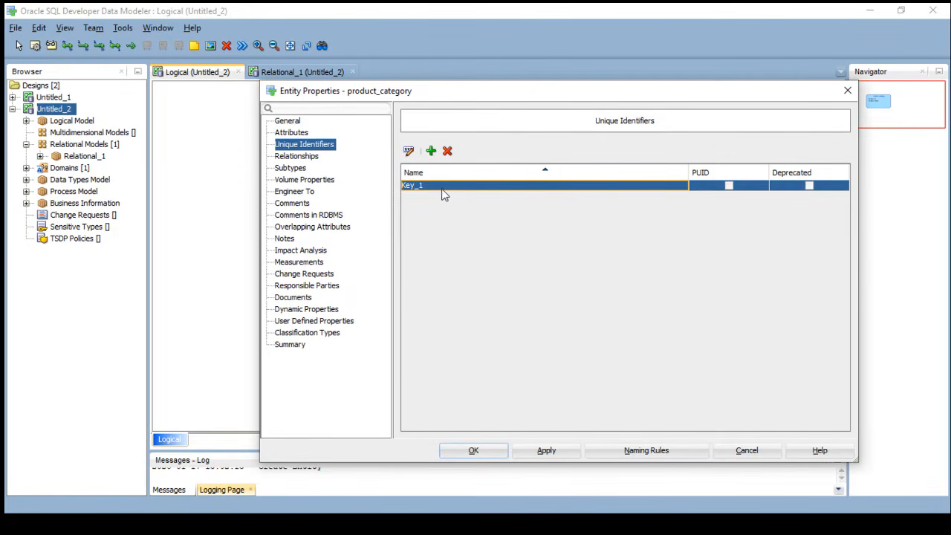
Set the state of product_category's key to Primary Key and save the entity.
double_click(442, 191)
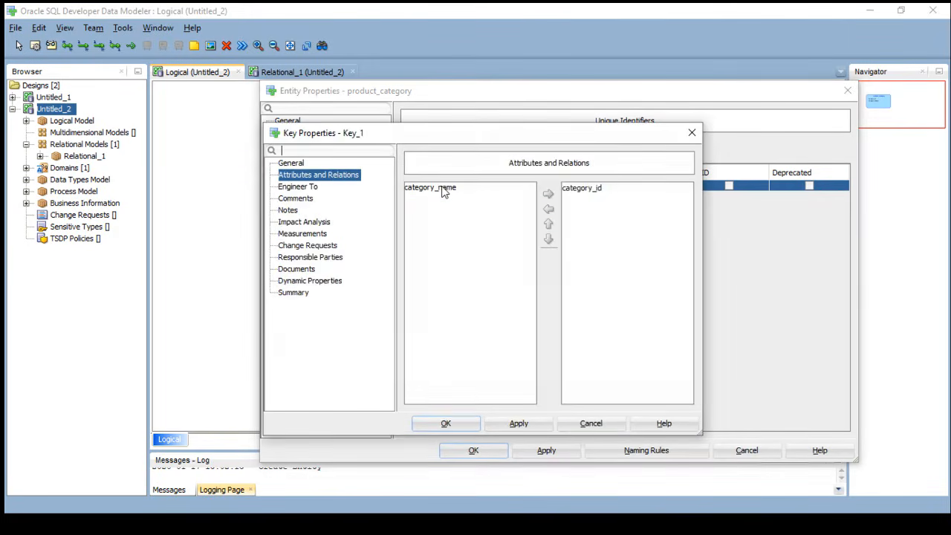
left_click(293, 165)
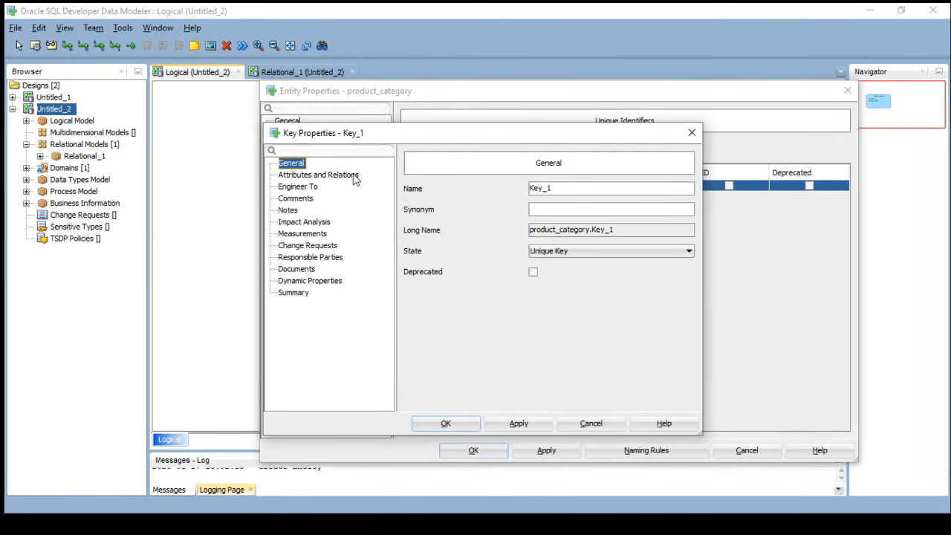
left_click(558, 252)
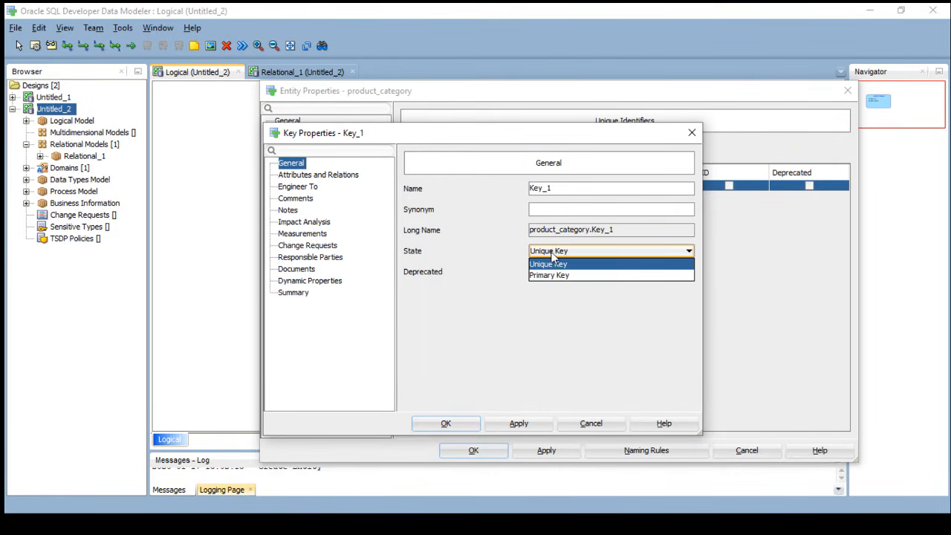
left_click(569, 275)
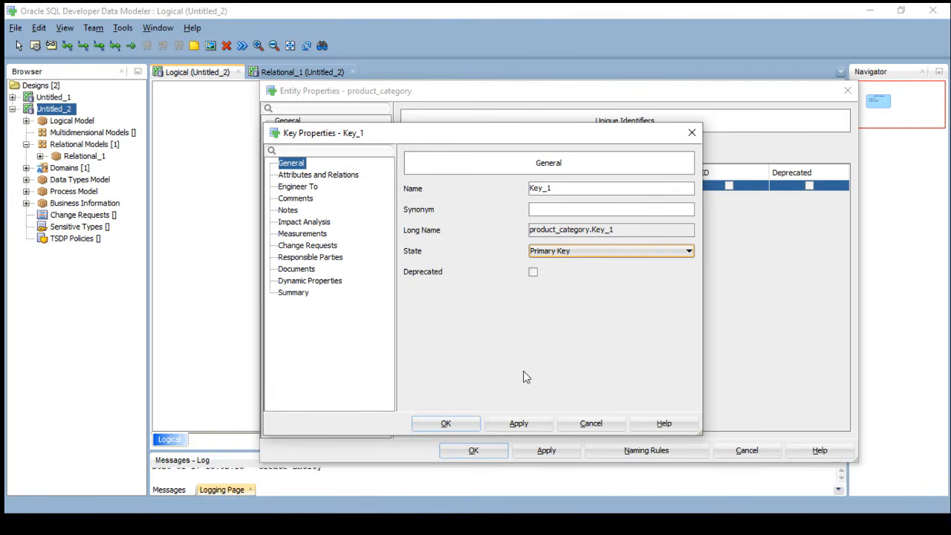
left_click(449, 424)
left_click(471, 450)
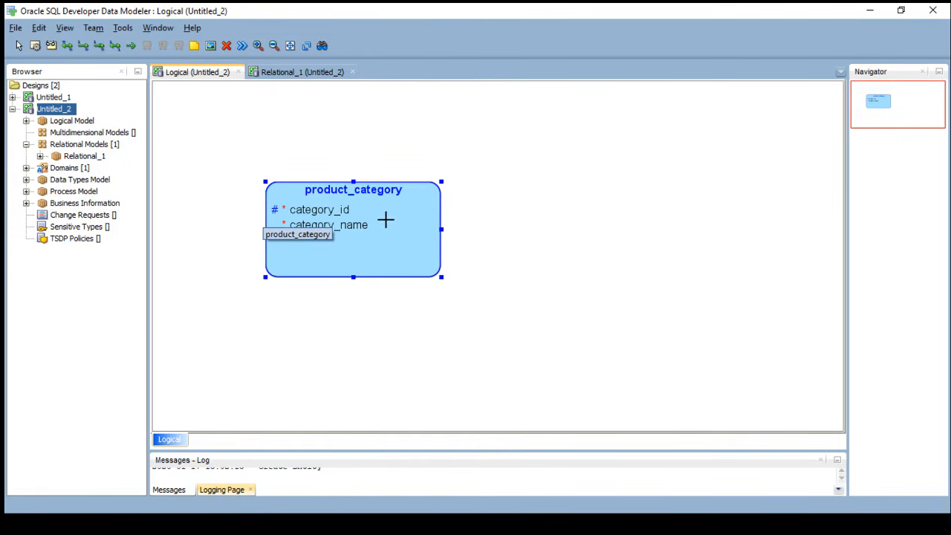
Move product_category slightly up and to the left, and create a new entity named products beside it.
left_click_drag(384, 216, 355, 192)
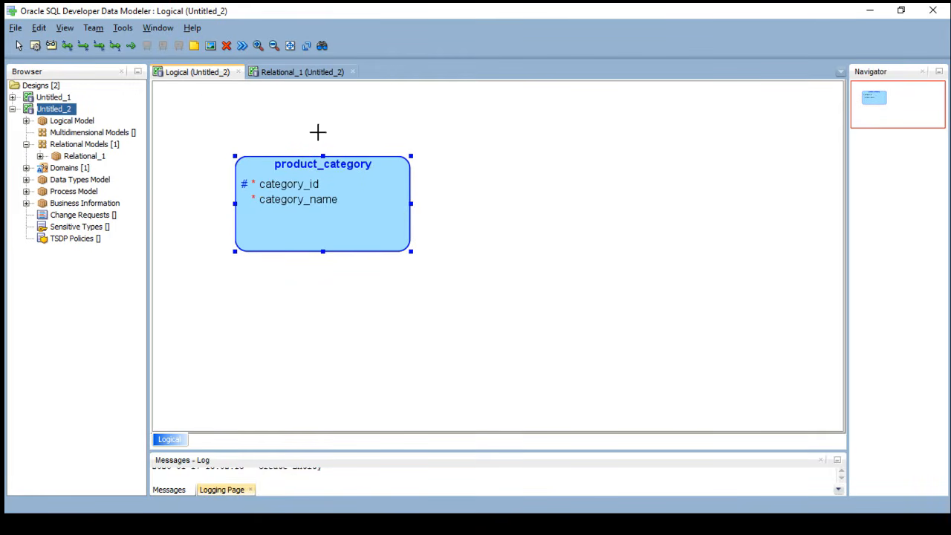
left_click(529, 174)
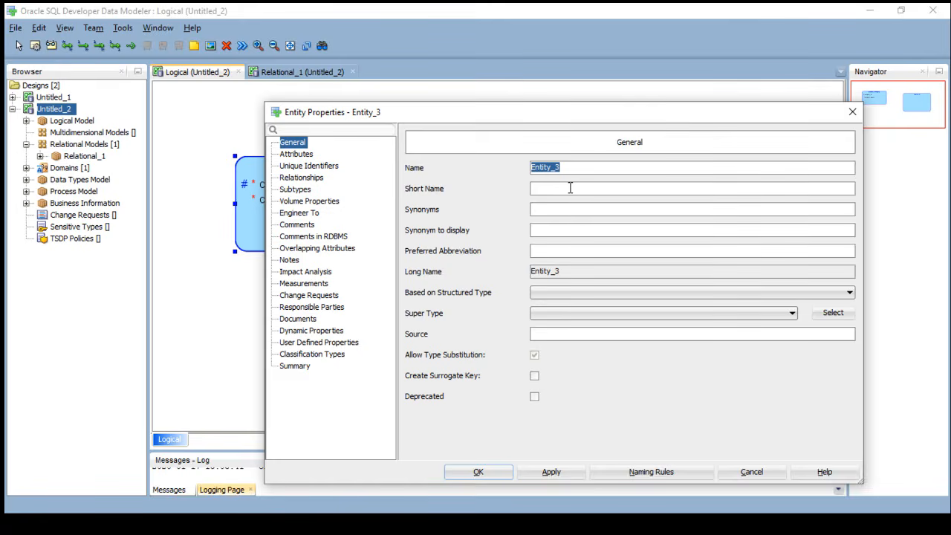
type("products")
Add a mandatory product_id attribute to the new entity with the logical data type NUMERIC.
left_click(296, 154)
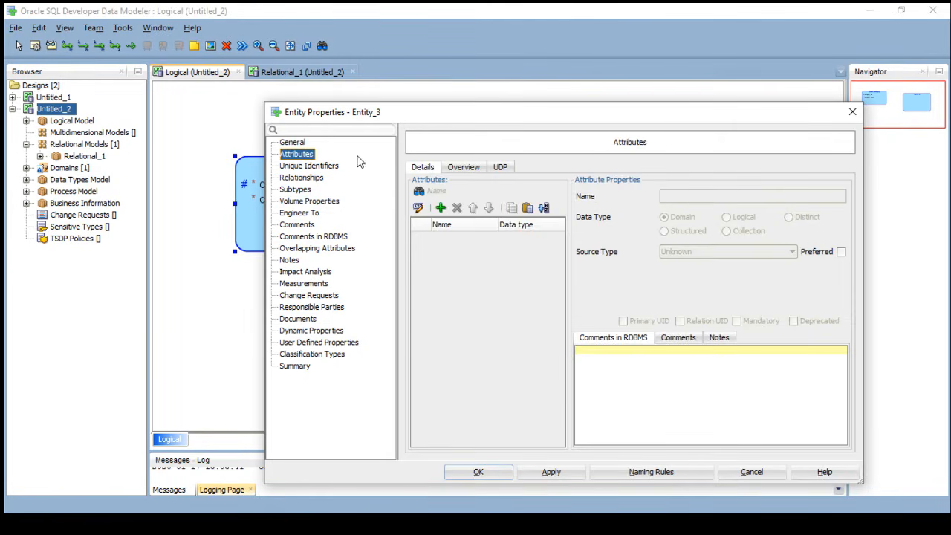
left_click(440, 208)
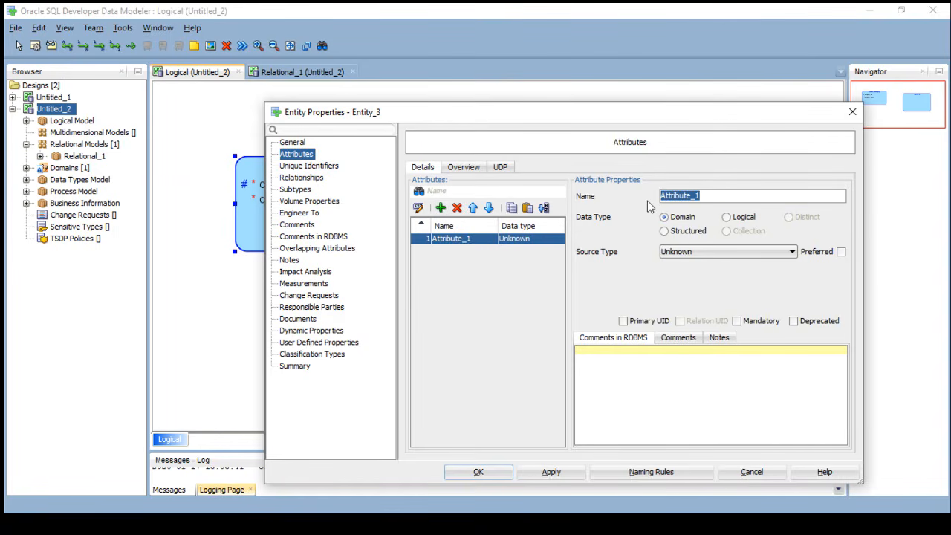
type("product_id")
left_click(726, 217)
left_click(743, 252)
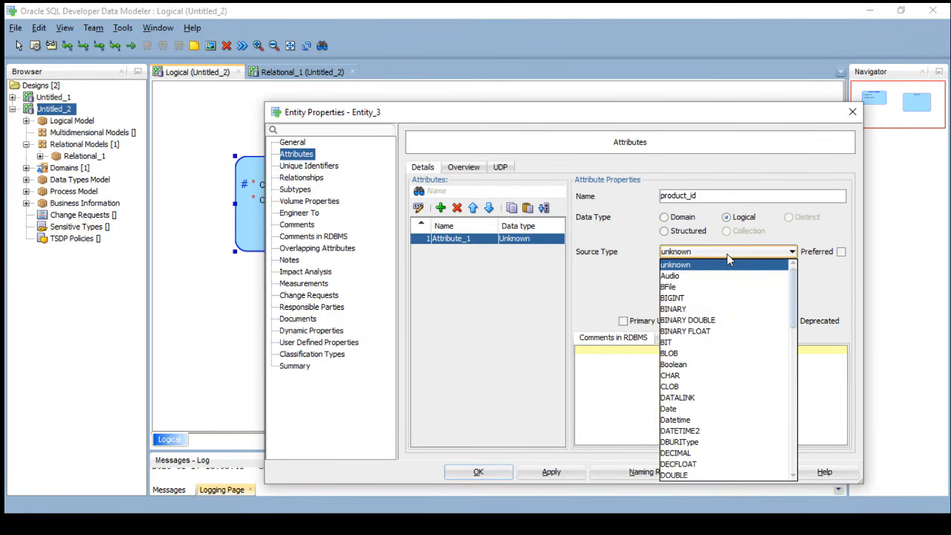
type("nu")
key("Return")
left_click(736, 322)
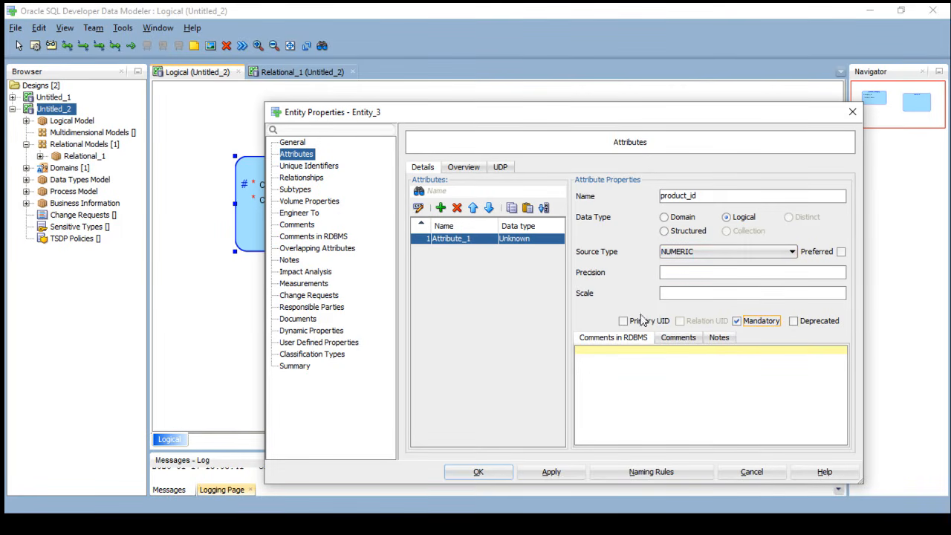
Add an optional product_name attribute with logical type VARCHAR and size 150.
left_click(441, 208)
type("p")
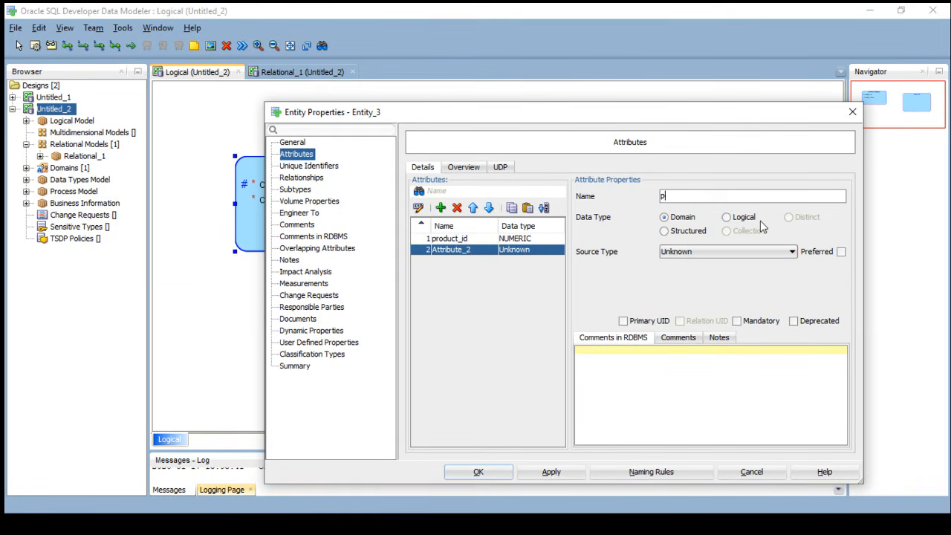
type("roduct_name")
left_click(726, 216)
left_click(678, 251)
type("v")
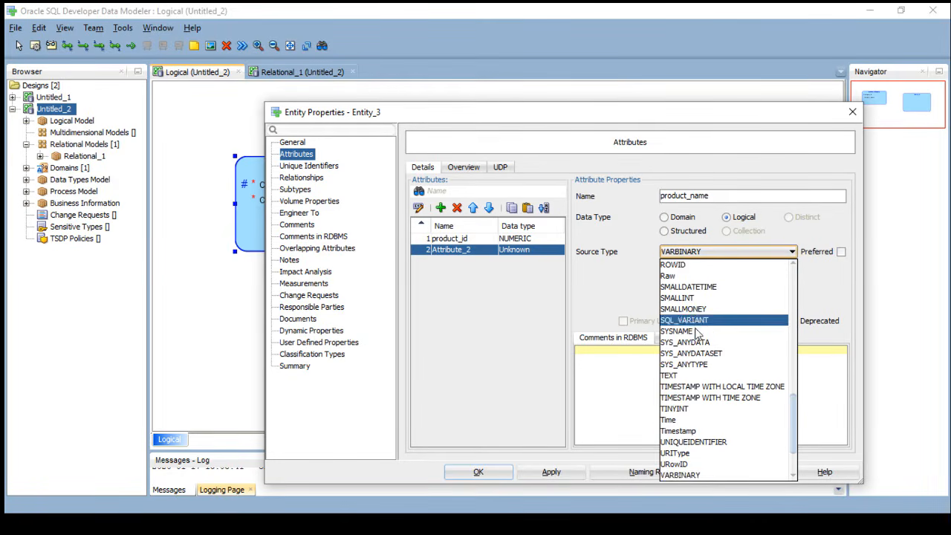
scroll(680, 327, "down", 2)
left_click(677, 419)
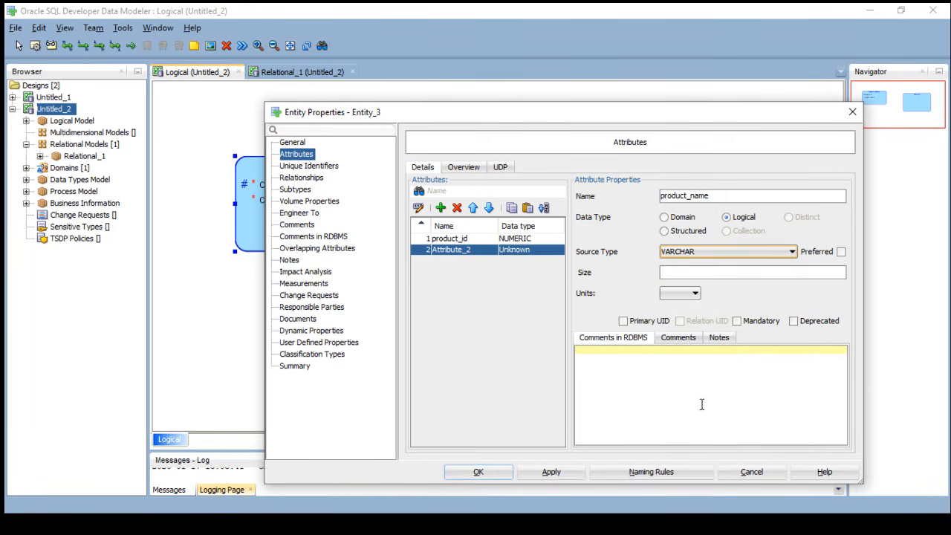
left_click(678, 272)
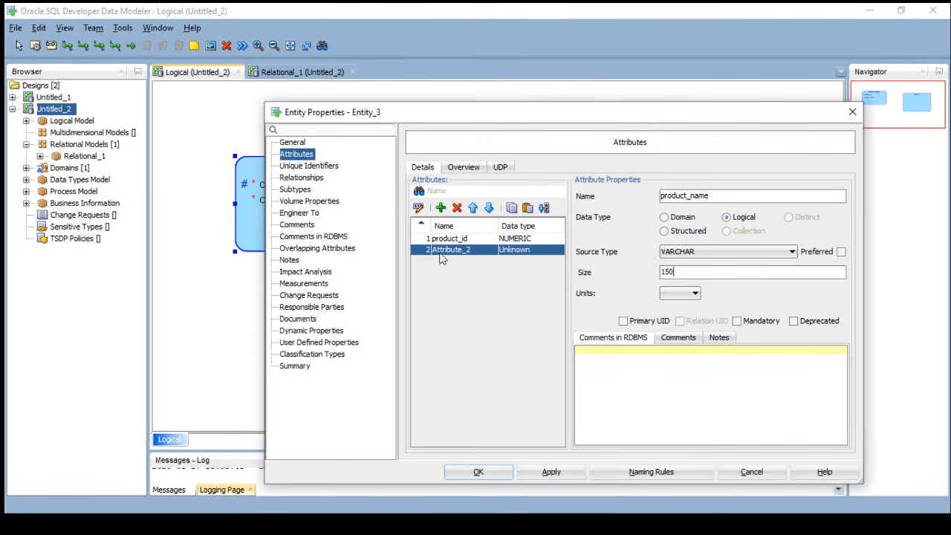
Add an optional price attribute with logical type NUMERIC, precision 9 and scale 2.
left_click(443, 208)
type("price")
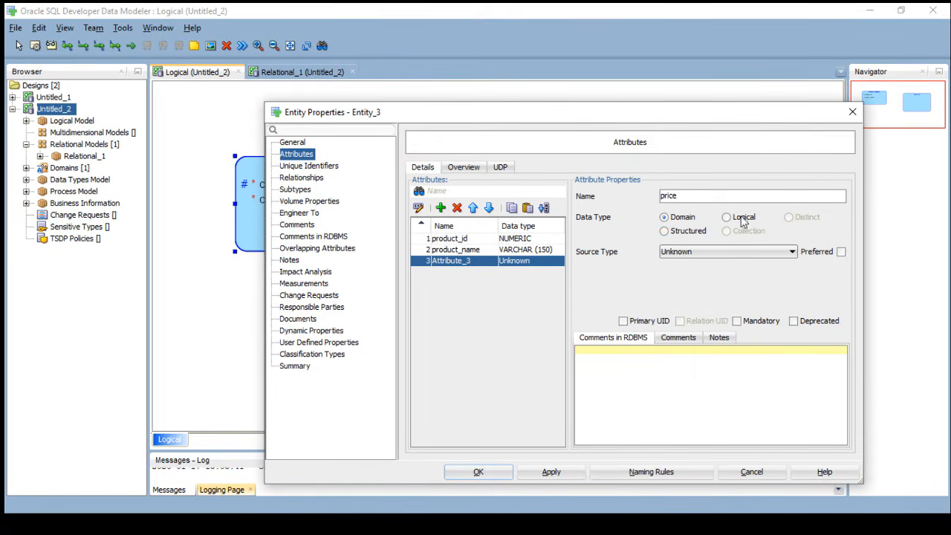
left_click(728, 218)
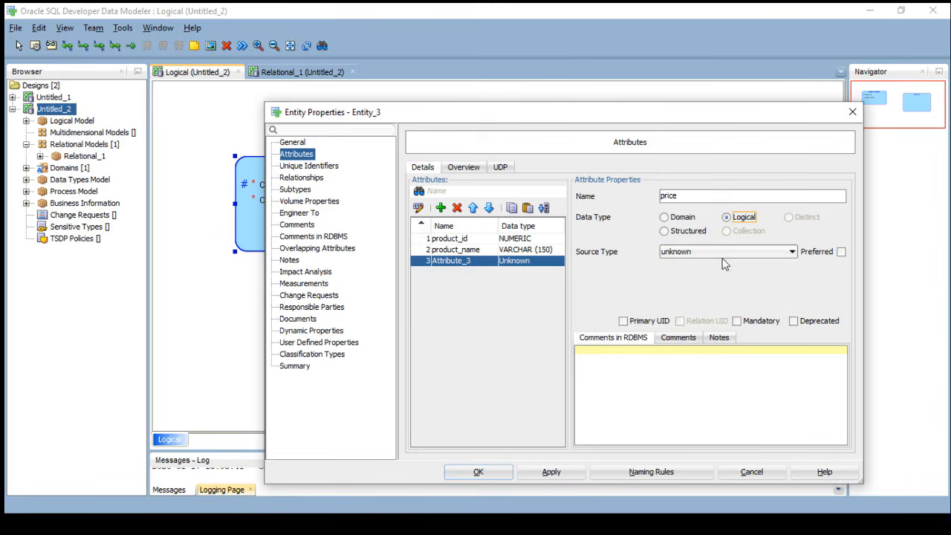
left_click(676, 252)
type("nu")
key("Return")
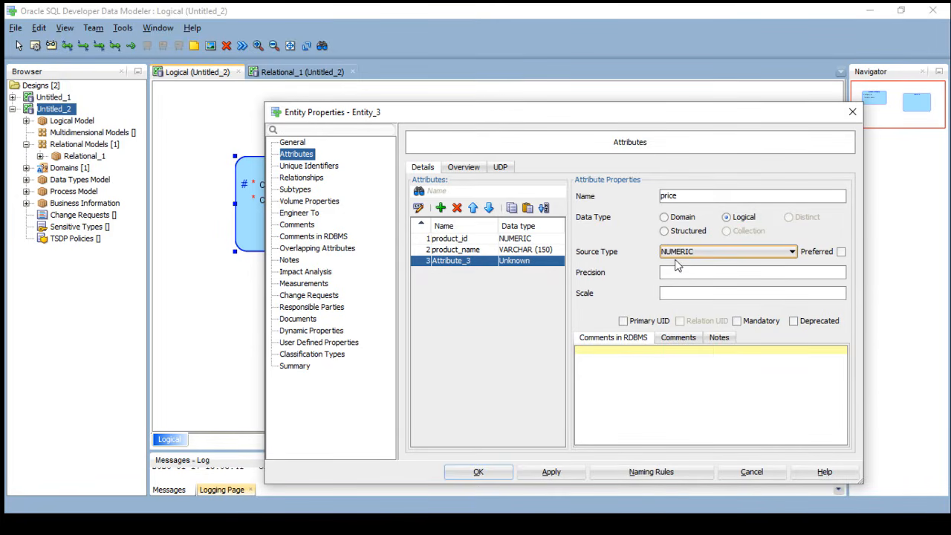
left_click(679, 271)
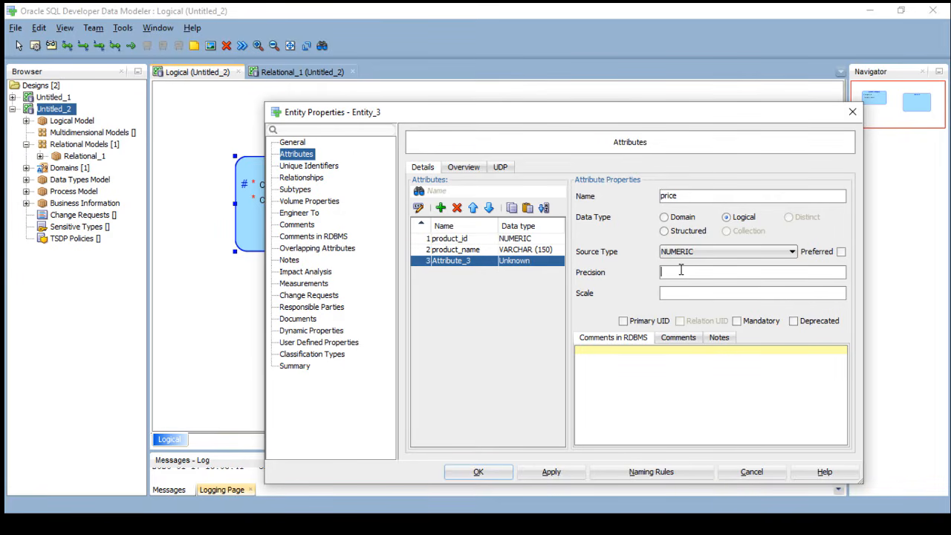
type("9")
Add an optional current_vat attribute with logical type NUMERIC, precision 4 and scale 2, and save the entity.
left_click(440, 207)
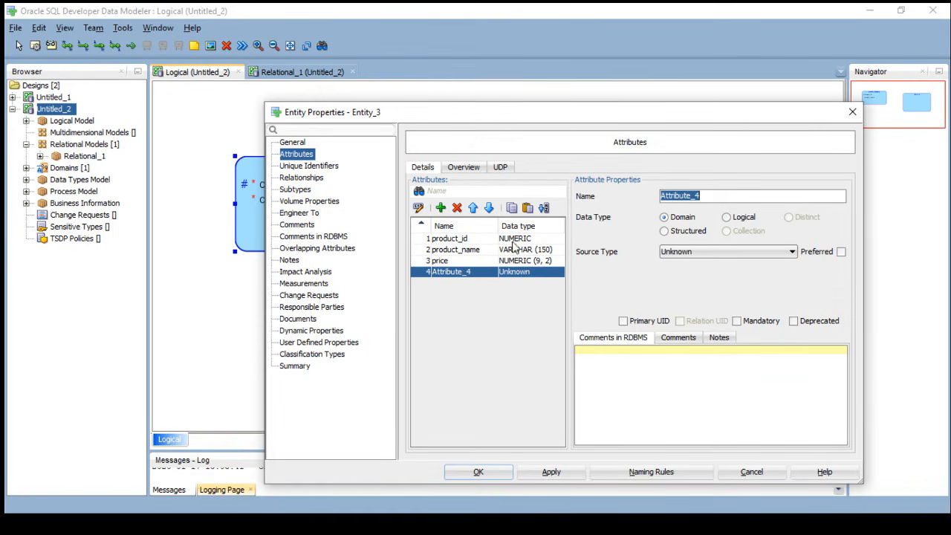
type("current_vat")
left_click(726, 217)
left_click(719, 252)
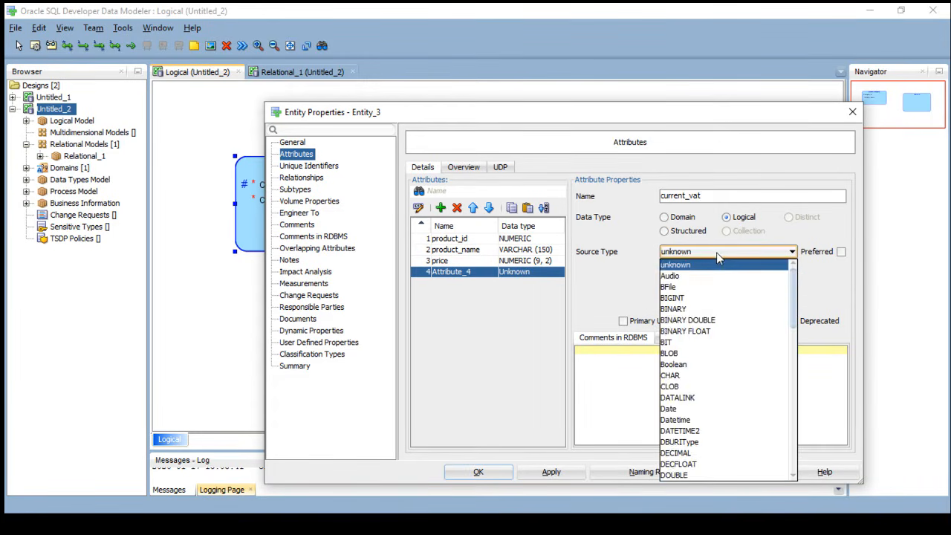
scroll(716, 371, "down", 8)
left_click(683, 474)
left_click(670, 272)
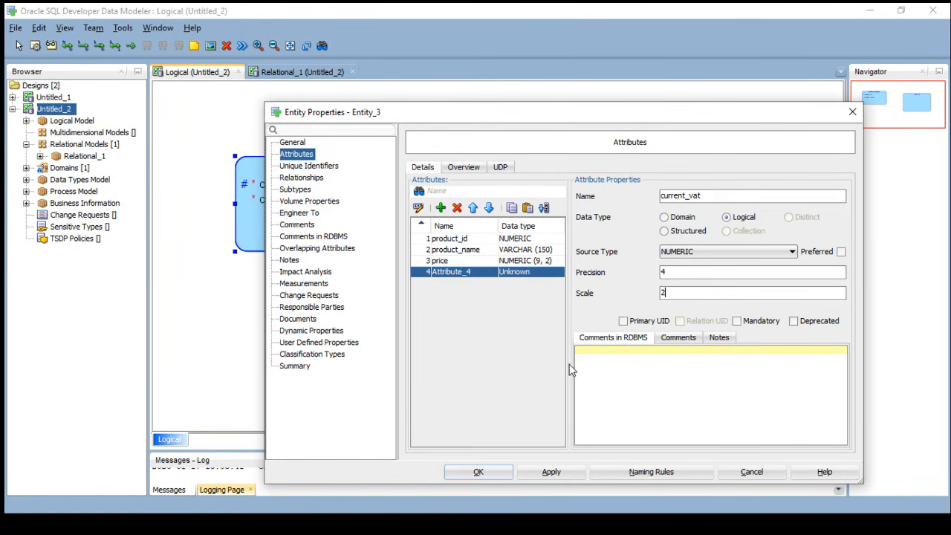
left_click(479, 472)
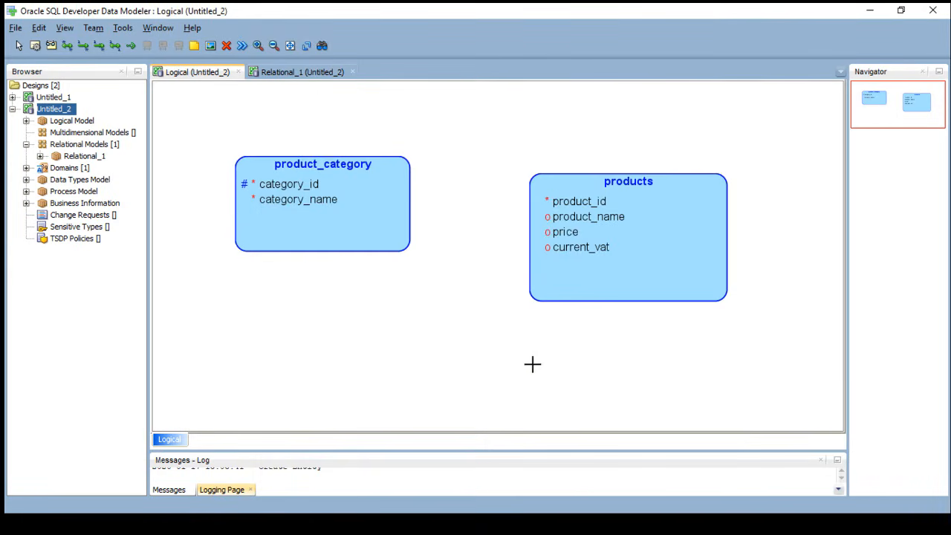
Add a unique identifier to the products entity and assign product_id as its attribute.
double_click(566, 208)
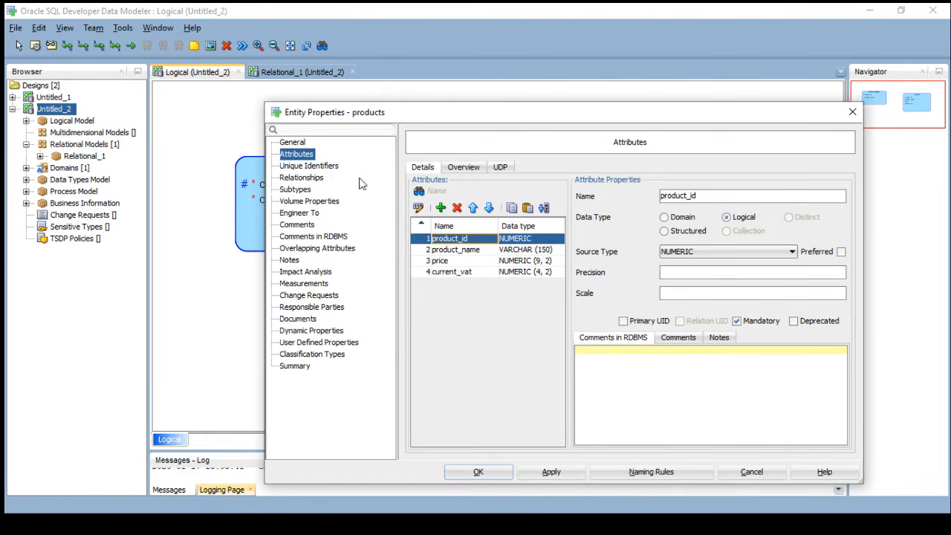
left_click(332, 166)
left_click(435, 172)
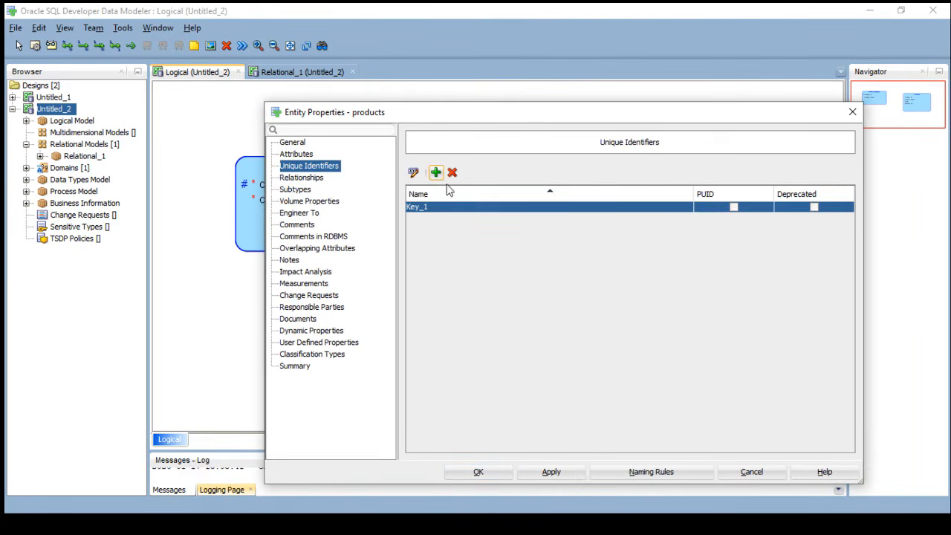
double_click(446, 208)
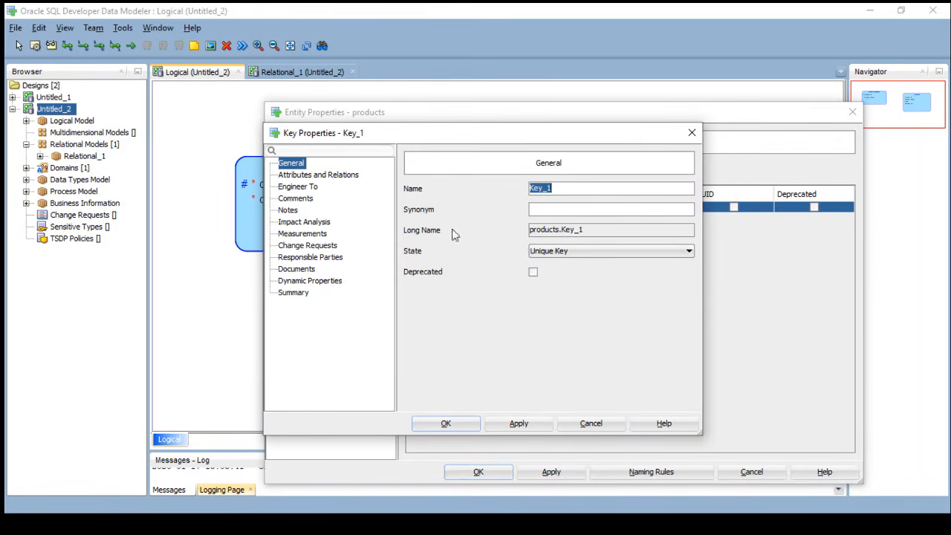
left_click(315, 176)
left_click(413, 188)
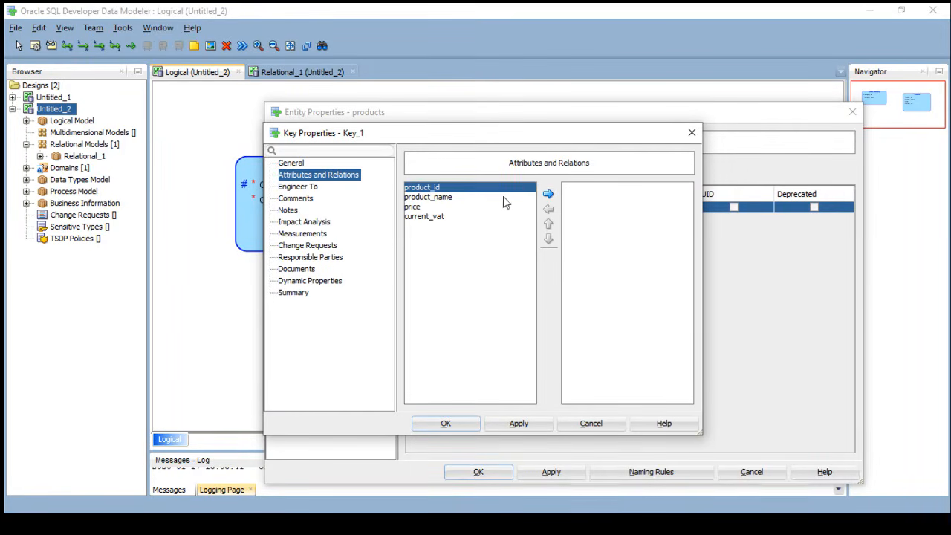
left_click(548, 194)
left_click(464, 428)
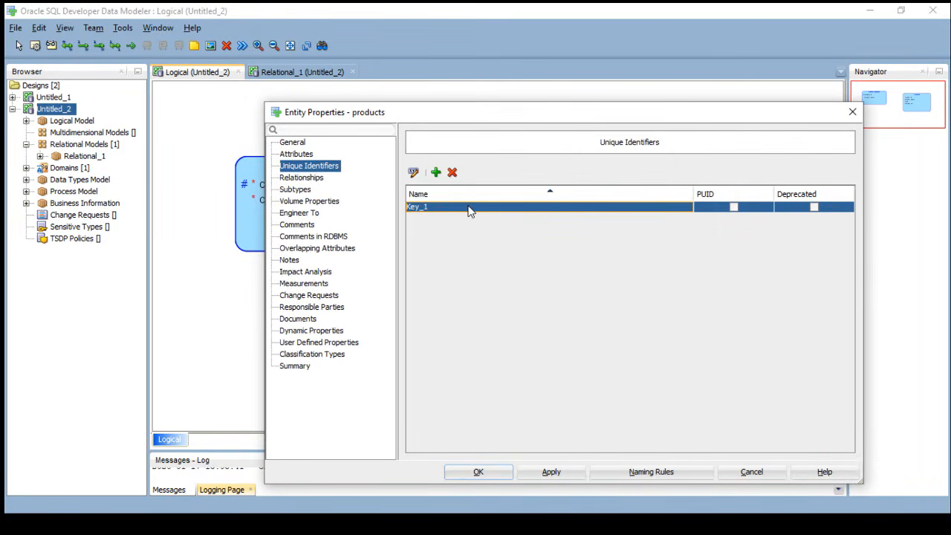
Set the state of the products entity's unique identifier to Primary Key and save the entity.
double_click(468, 208)
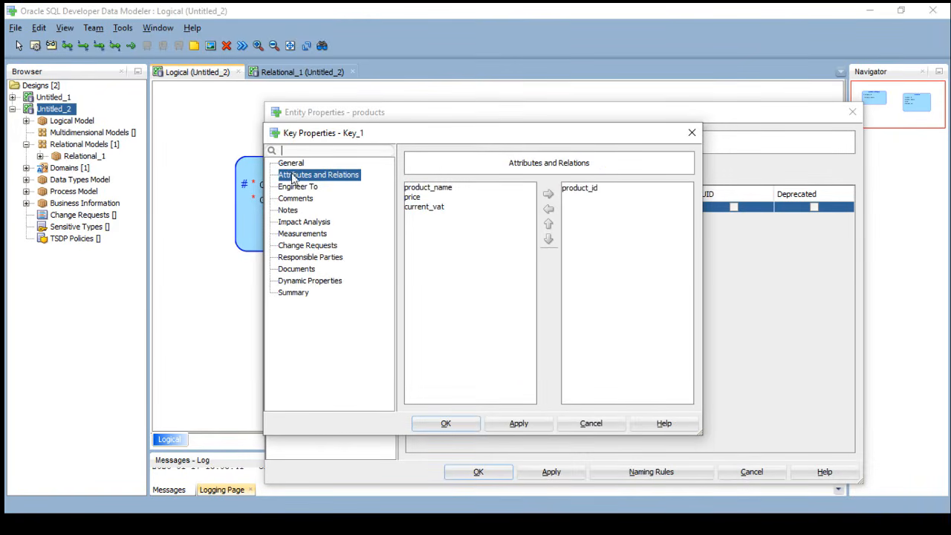
left_click(291, 164)
left_click(576, 251)
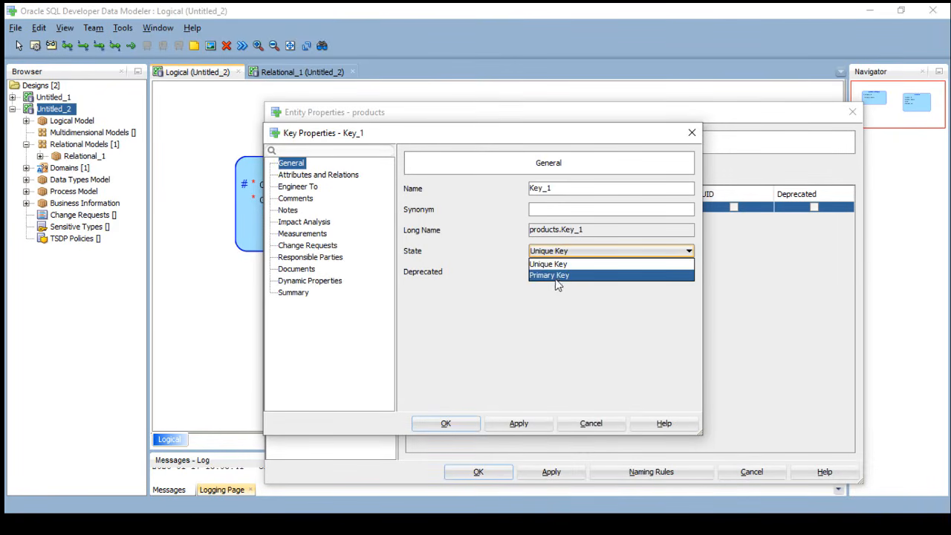
left_click(558, 275)
left_click(462, 428)
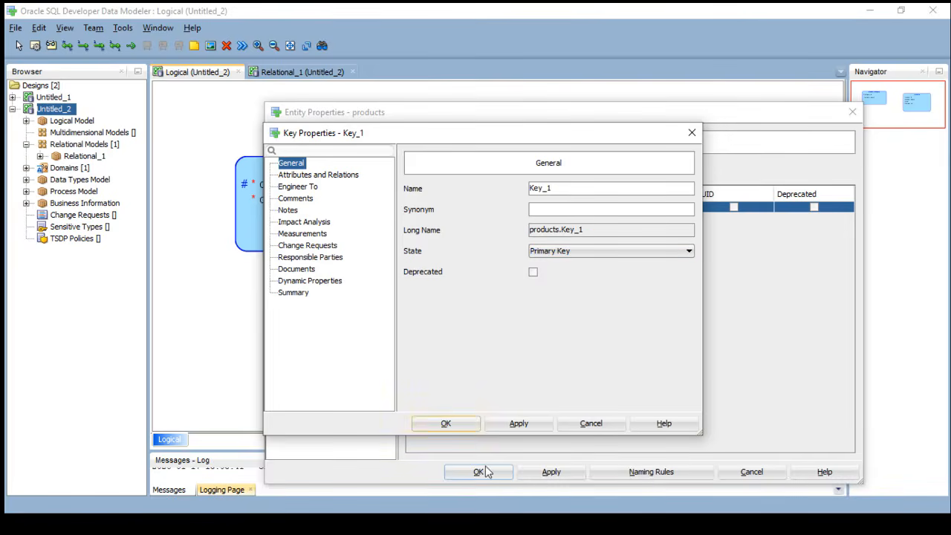
left_click(488, 471)
Move the products entity closer to product_category and shrink its box to fit the attributes.
left_click_drag(667, 228, 626, 215)
left_click_drag(718, 271, 685, 239)
left_click_drag(622, 214, 621, 240)
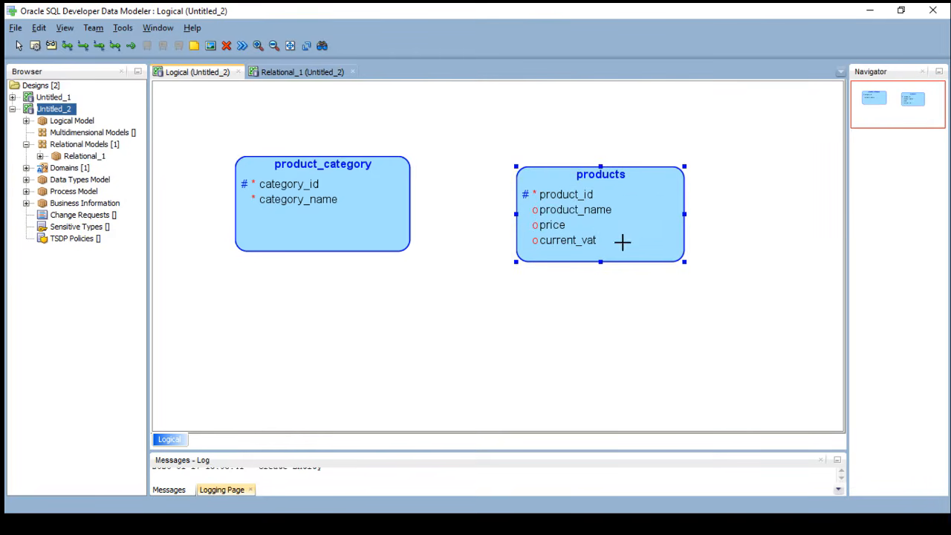
Create a 1:N relation from product_category to products, keeping its default properties.
left_click(395, 232)
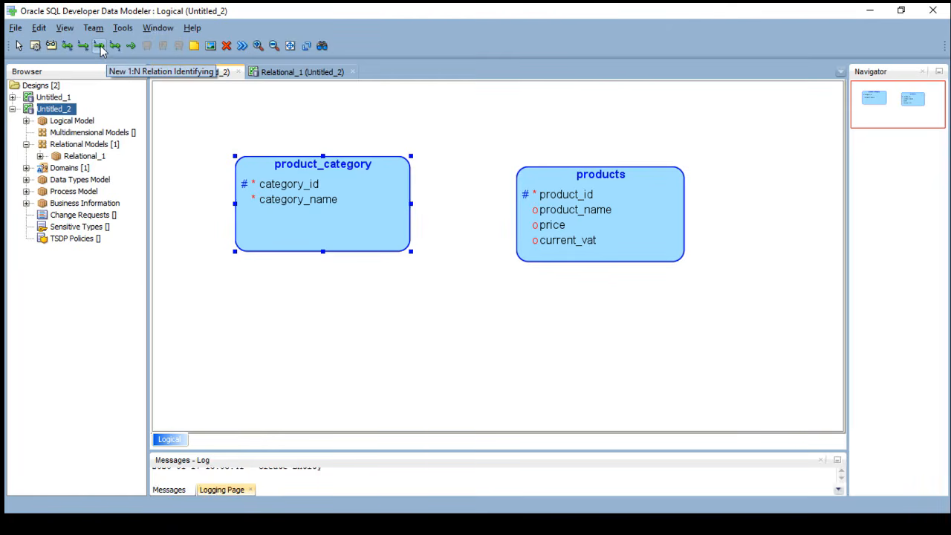
left_click(100, 49)
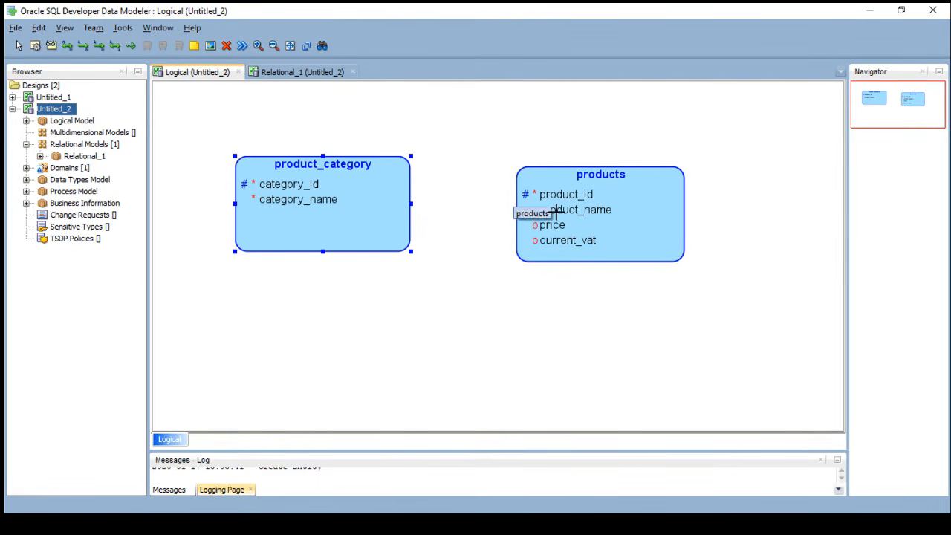
left_click(84, 47)
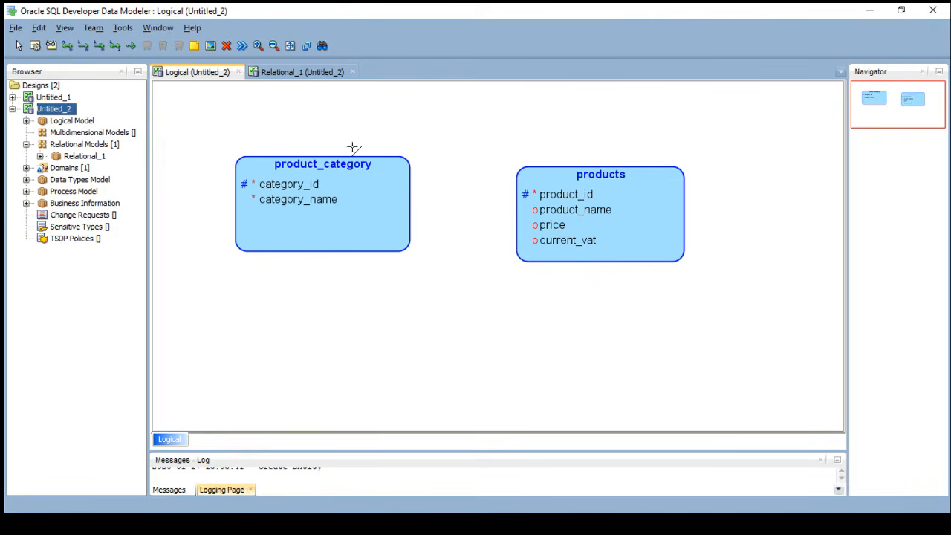
left_click(369, 186)
left_click(550, 184)
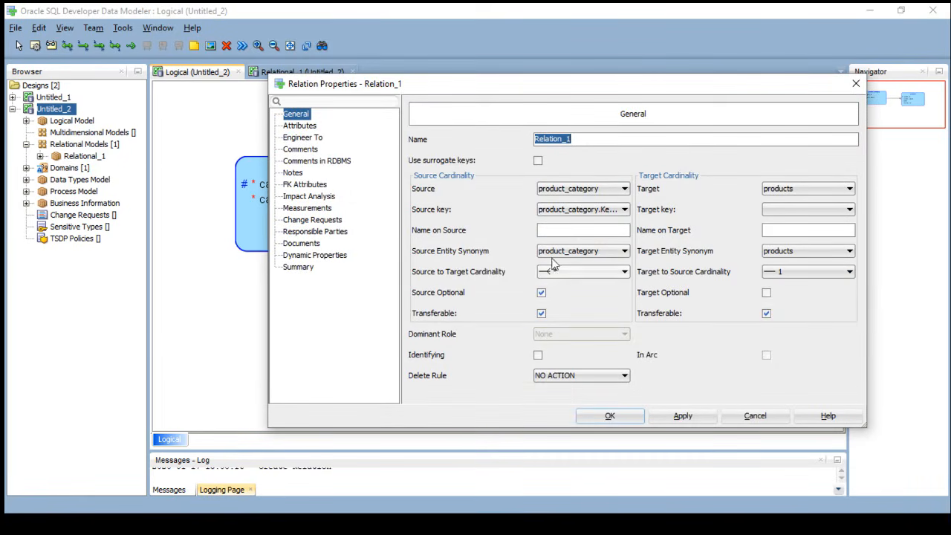
left_click(610, 416)
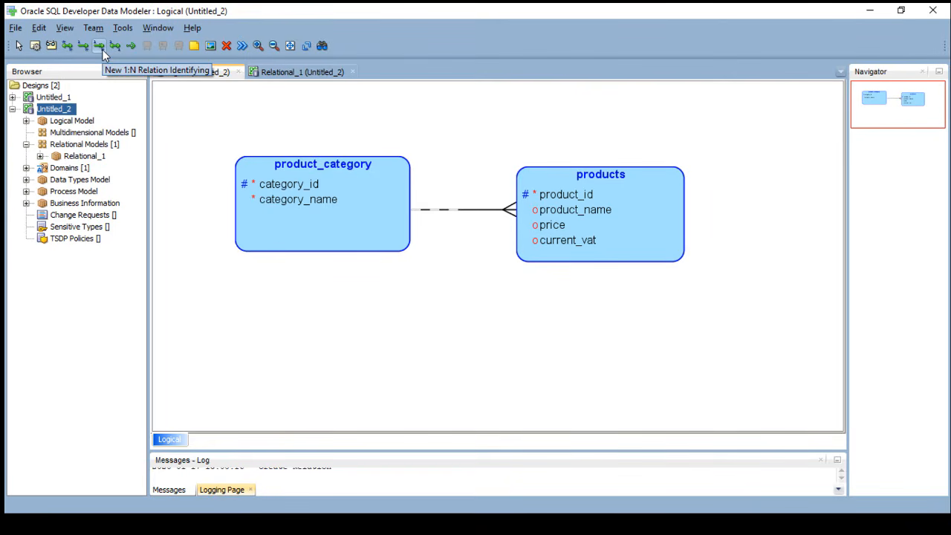
Mark the relation between product_category and products as identifying through the products entity's relationships and save the entity.
double_click(555, 211)
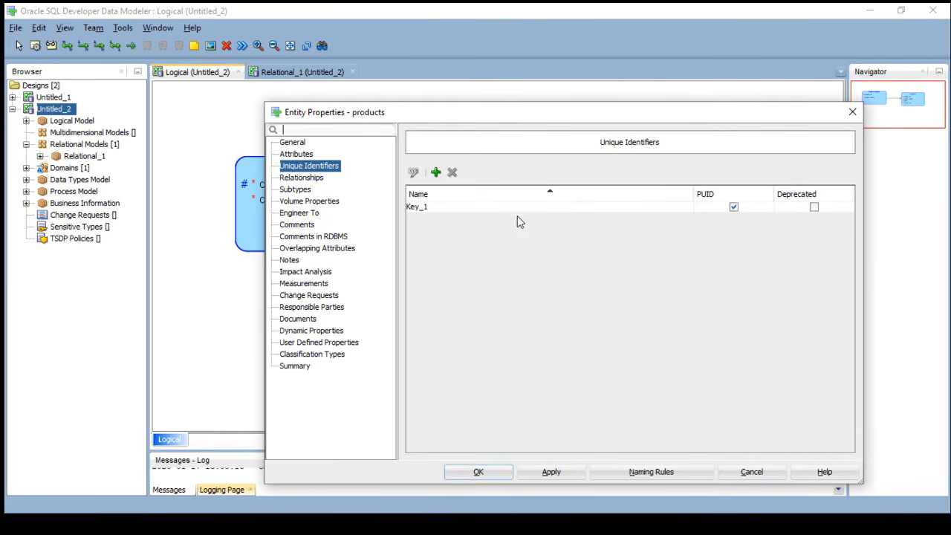
left_click(306, 176)
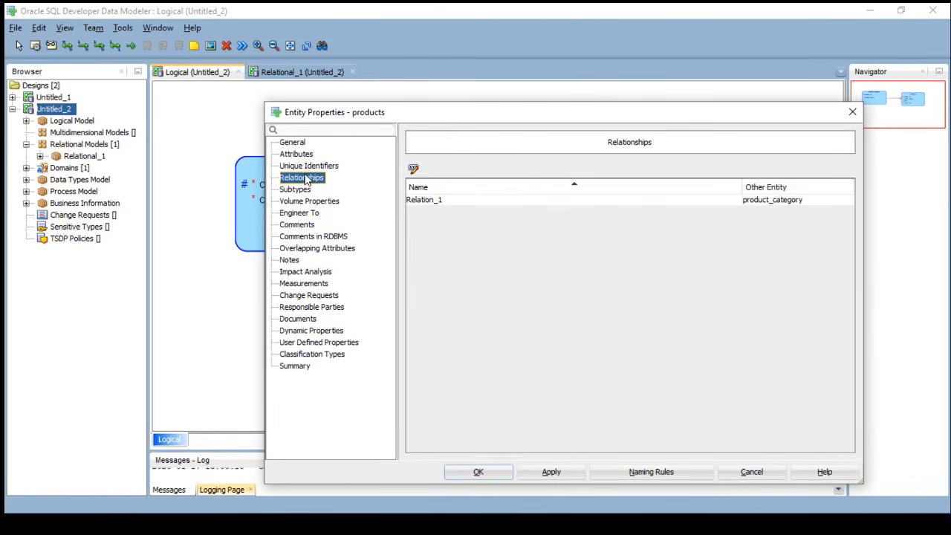
left_click(441, 202)
double_click(441, 202)
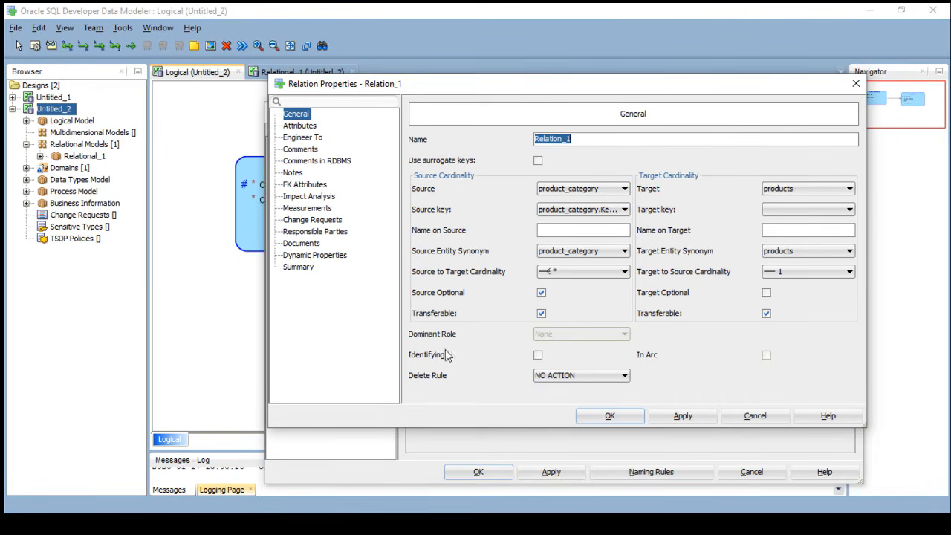
left_click(538, 355)
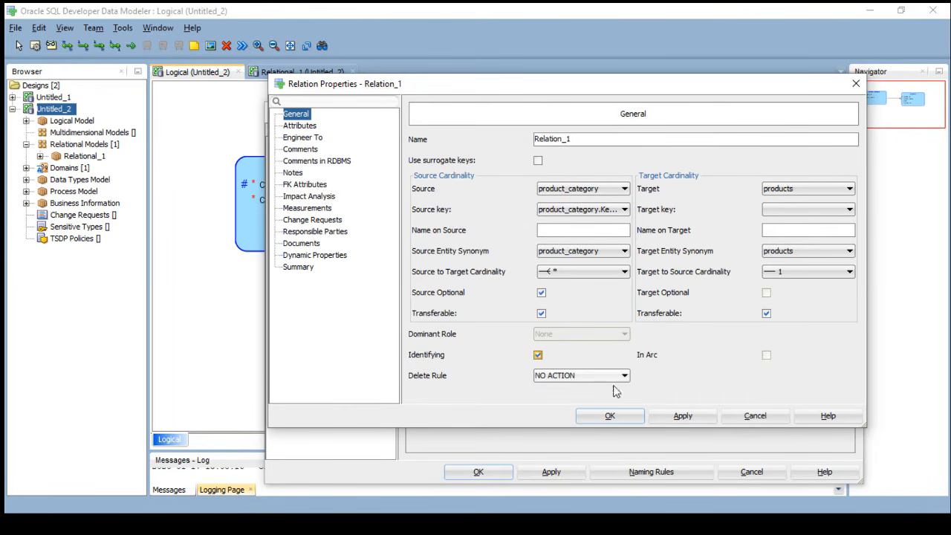
left_click(611, 418)
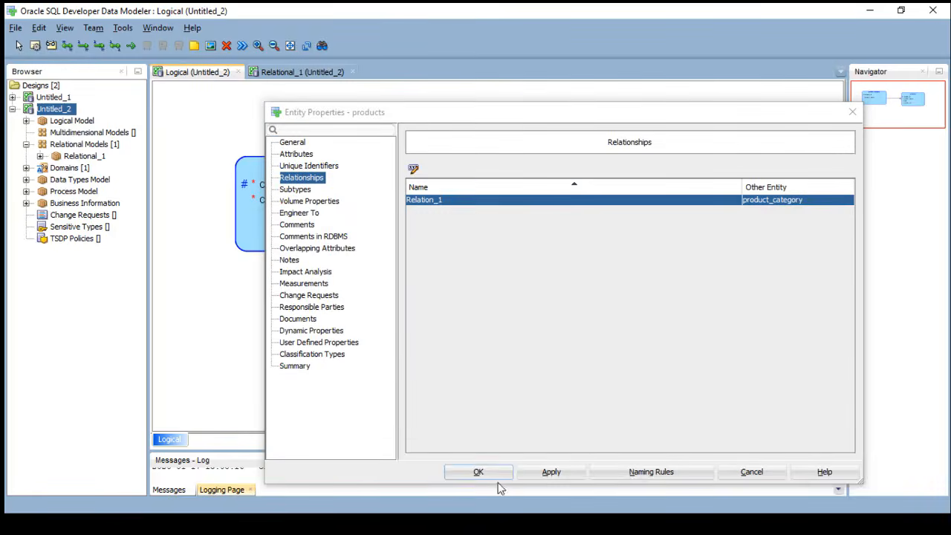
left_click(496, 473)
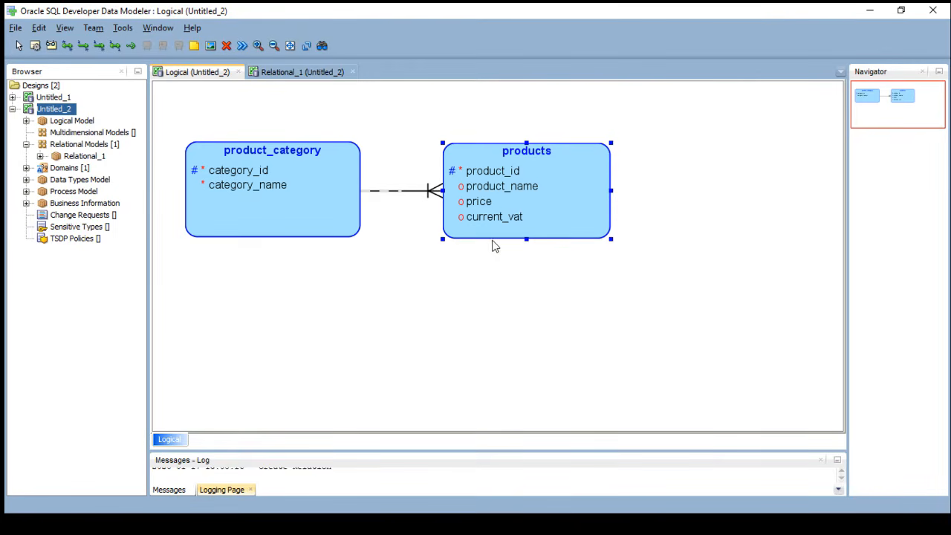
Create a new entity beside products and name it clients.
scroll(486, 250, "down", 1)
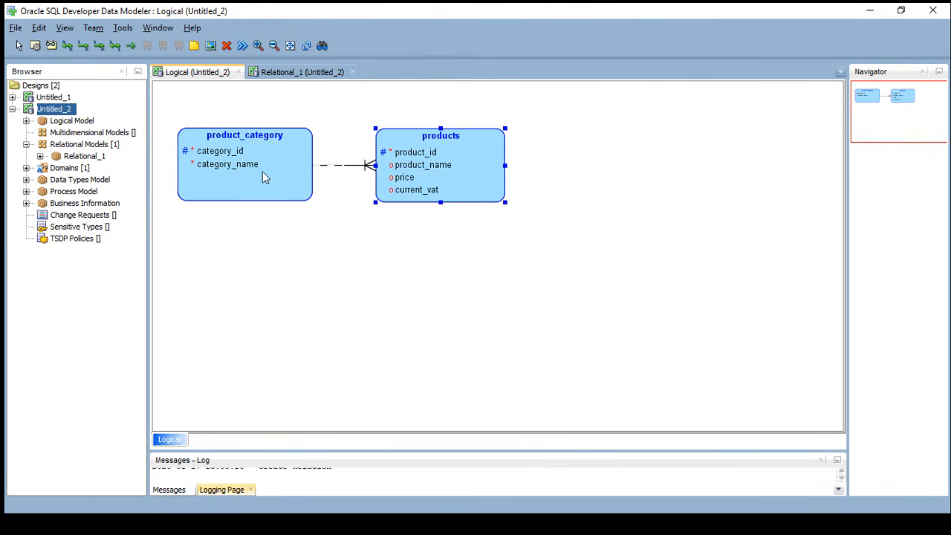
left_click(35, 46)
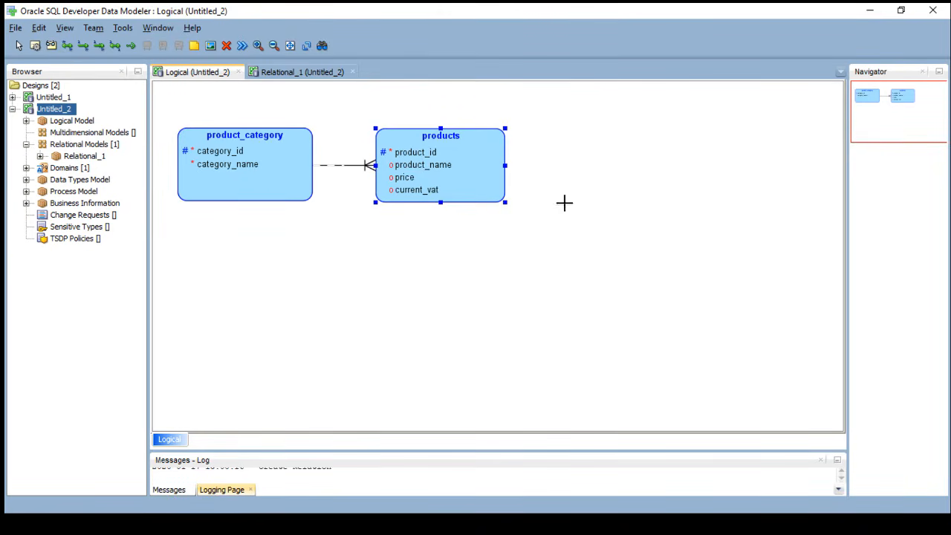
left_click(571, 134)
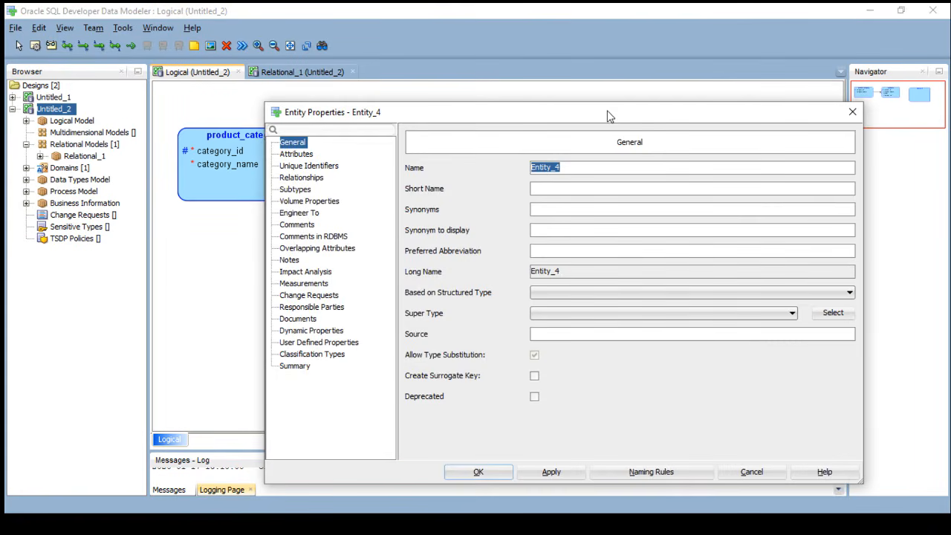
left_click_drag(608, 117, 679, 260)
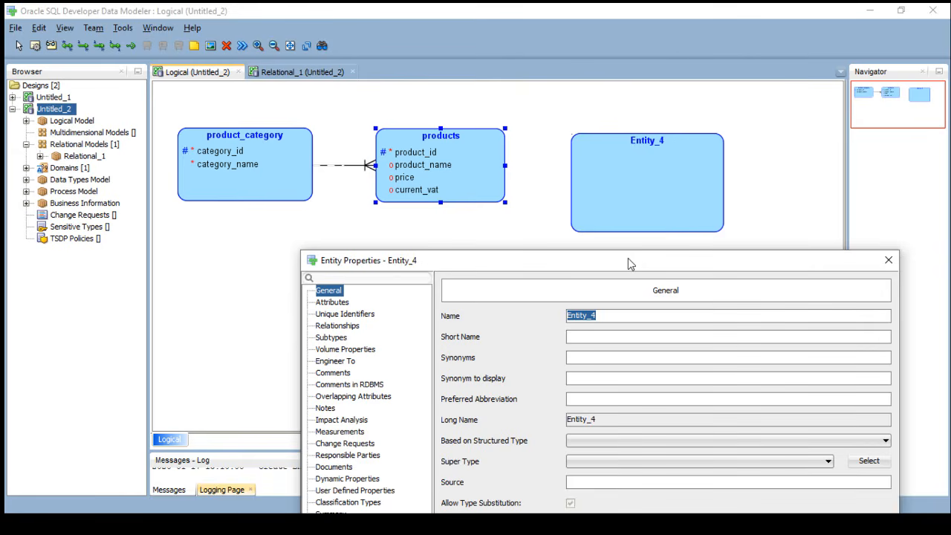
type("clients")
left_click_drag(677, 263, 705, 170)
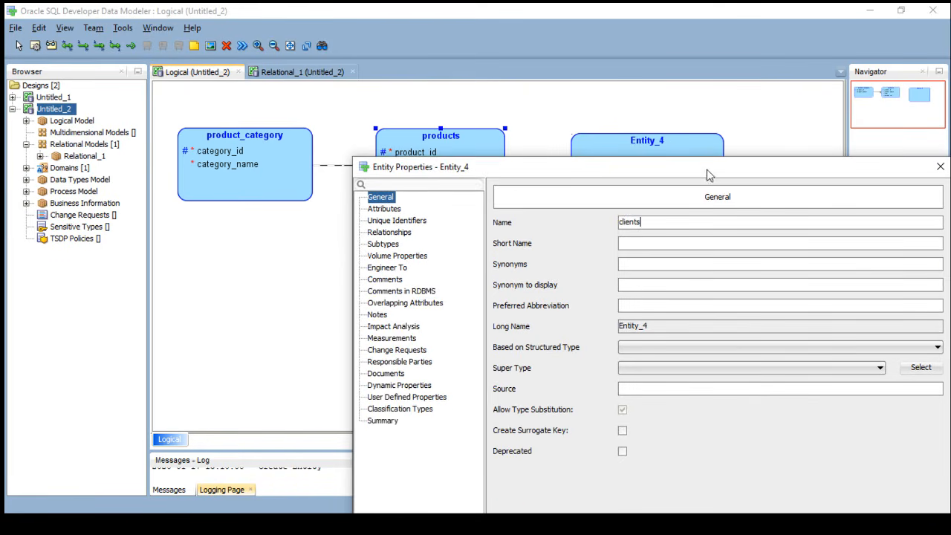
Add a mandatory client_id attribute with logical type NUMERIC to the clients entity.
left_click(372, 211)
left_click(528, 263)
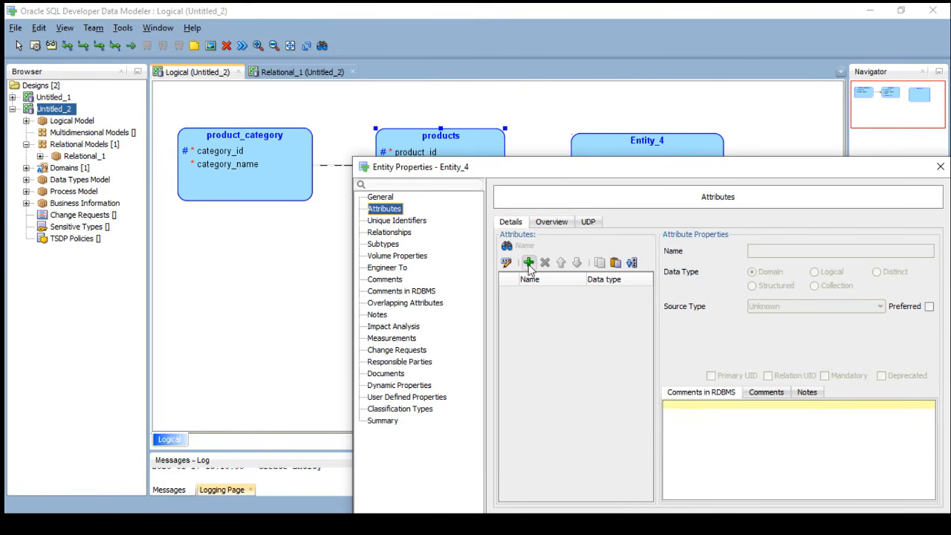
type("cl")
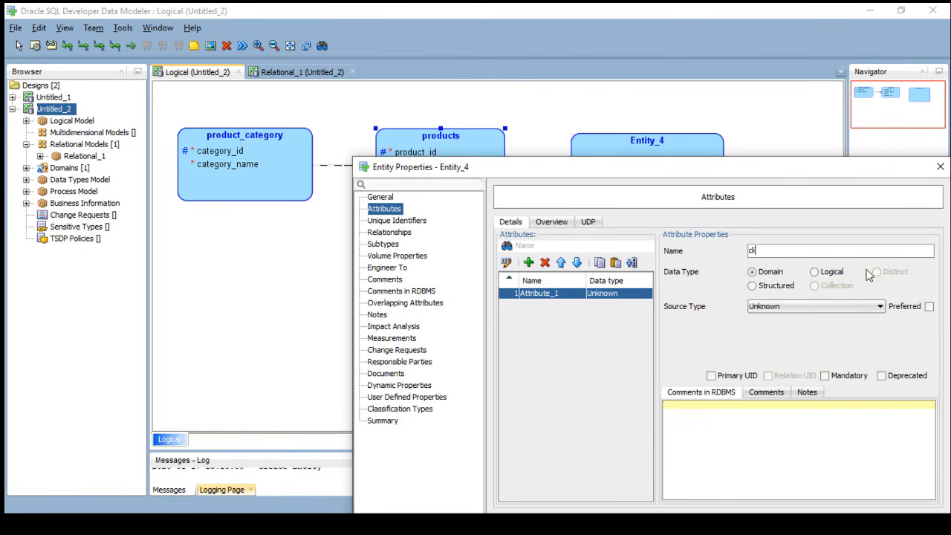
type("ient_id")
left_click(816, 271)
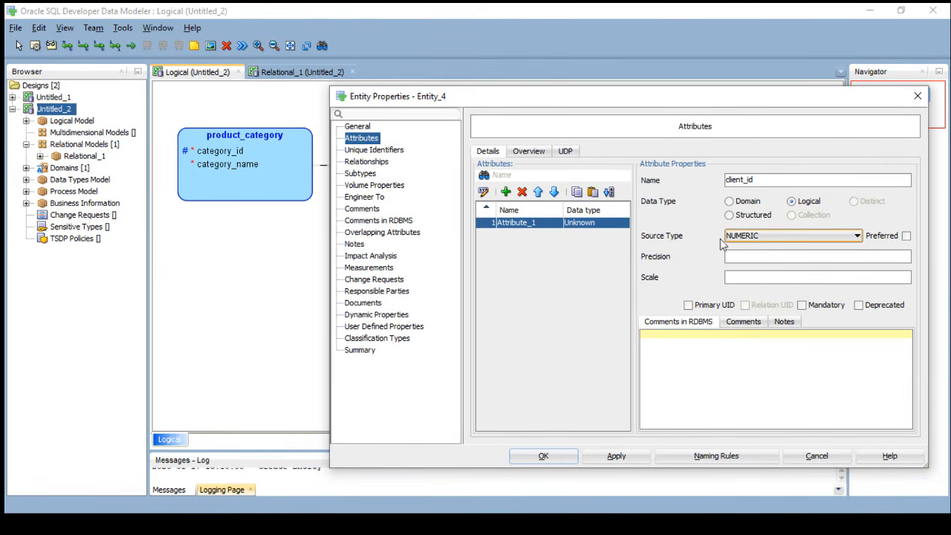
left_click(803, 306)
Add an optional address attribute with logical type VARCHAR and size 150, and save the clients entity.
left_click(506, 192)
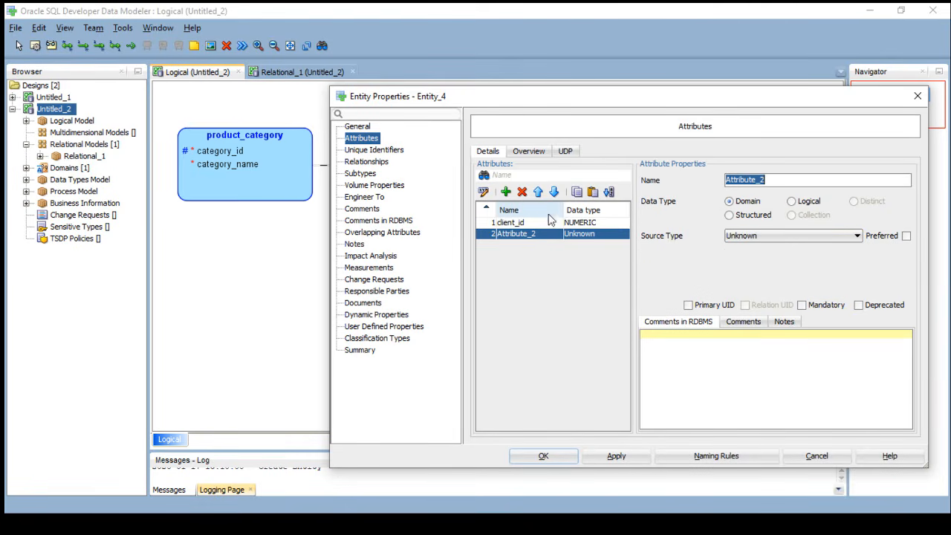
type("address")
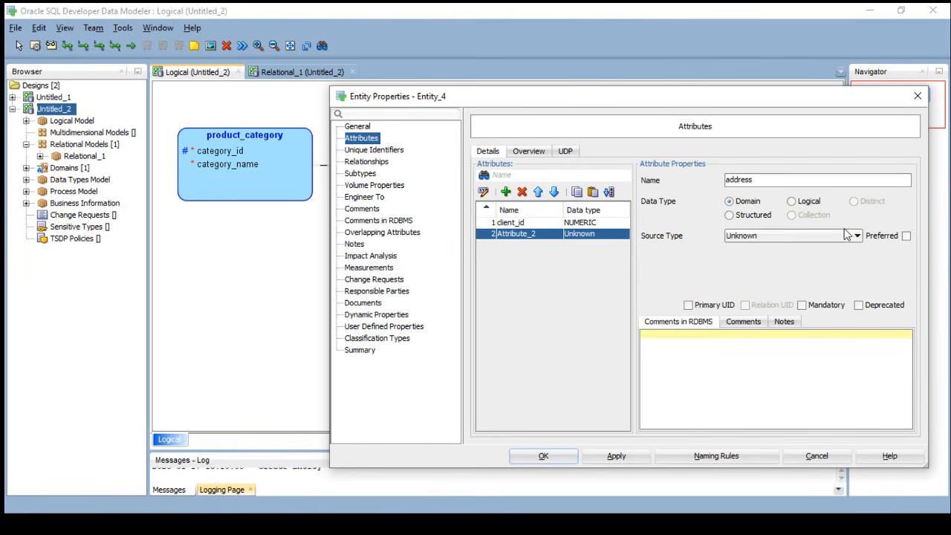
left_click(791, 201)
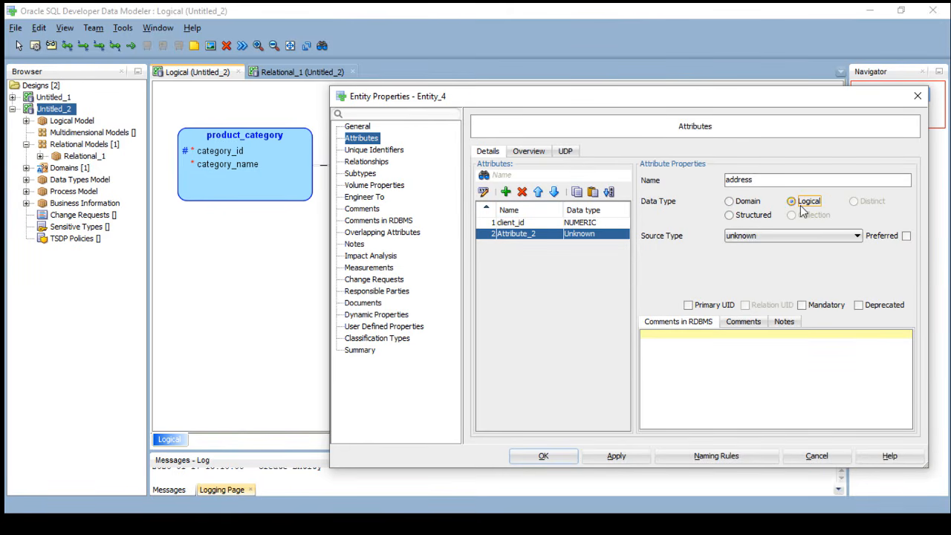
left_click(791, 236)
key("v")
key("v")
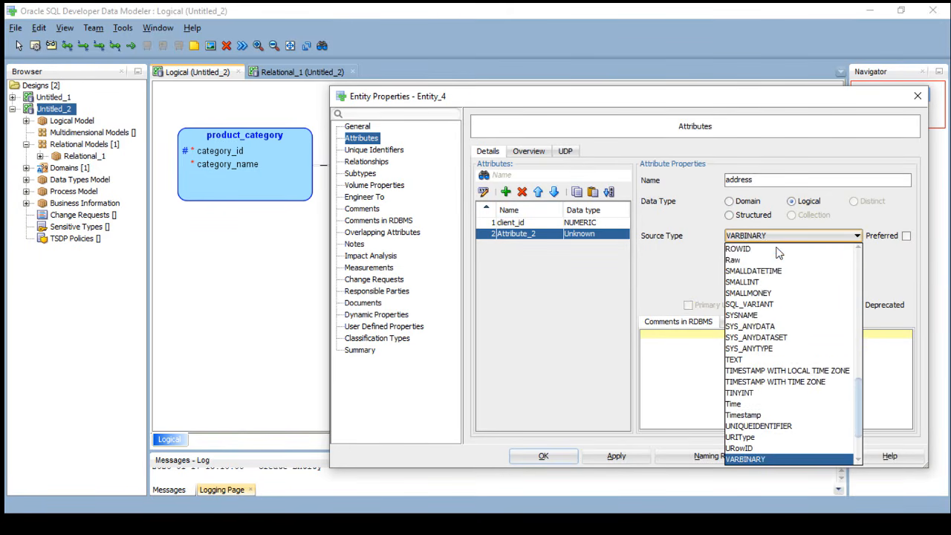
key("Return")
left_click(756, 257)
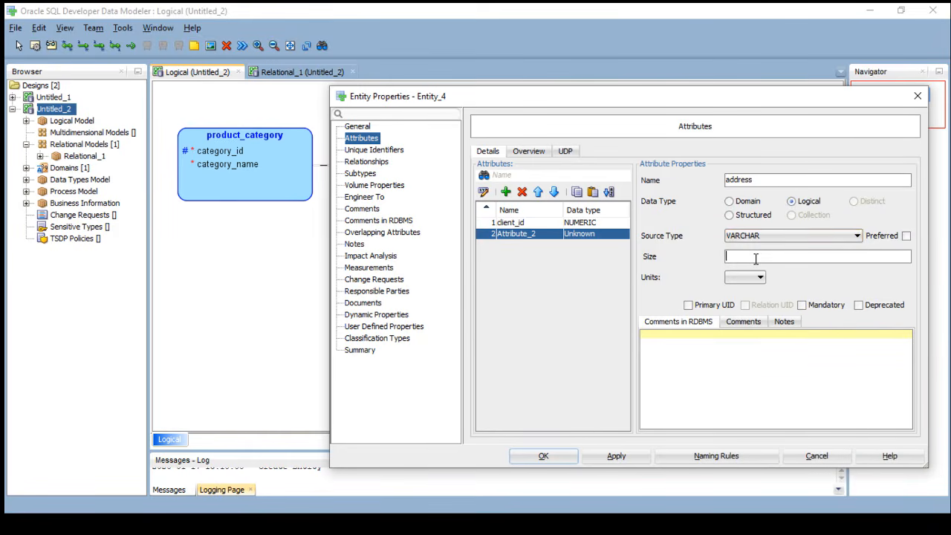
type("150")
left_click(543, 455)
Add a unique identifier to the clients entity and assign client_id as its attribute.
left_click(664, 183)
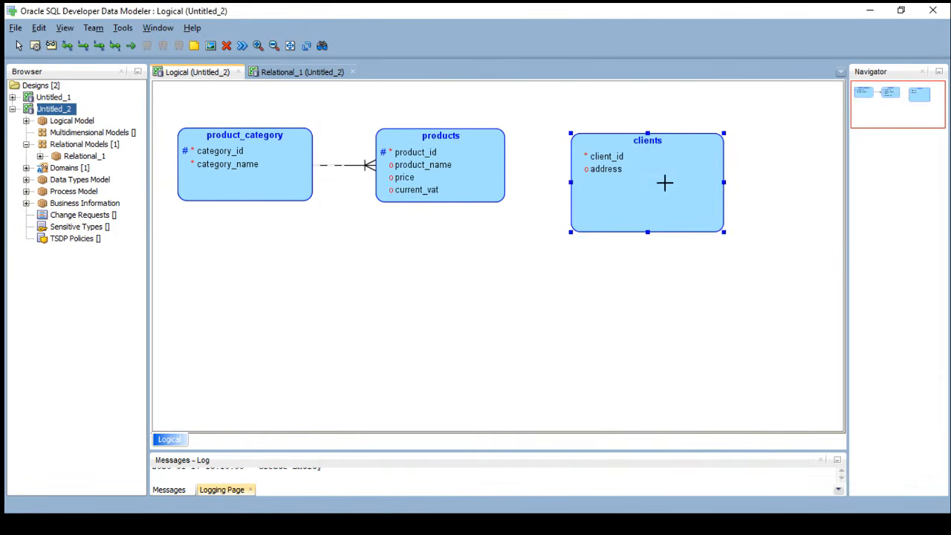
double_click(639, 180)
left_click(356, 147)
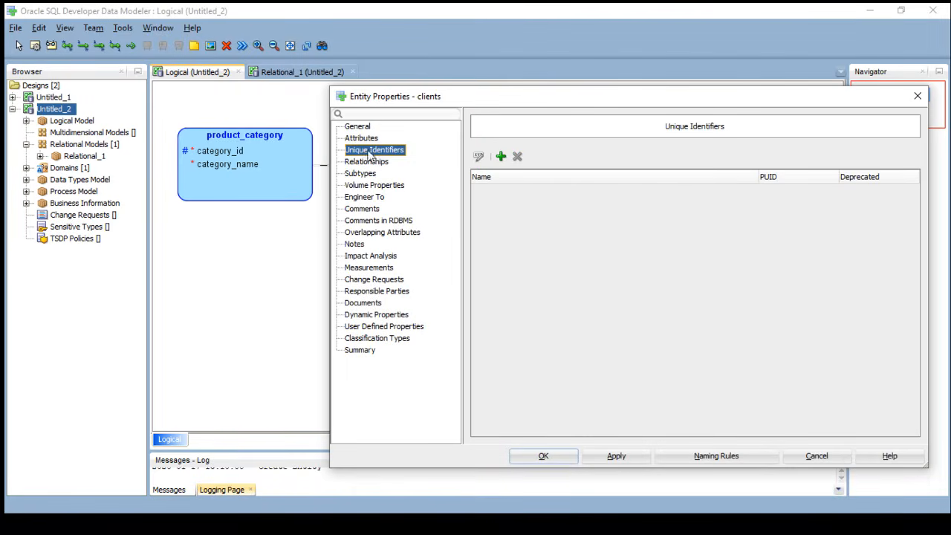
left_click(500, 156)
double_click(502, 191)
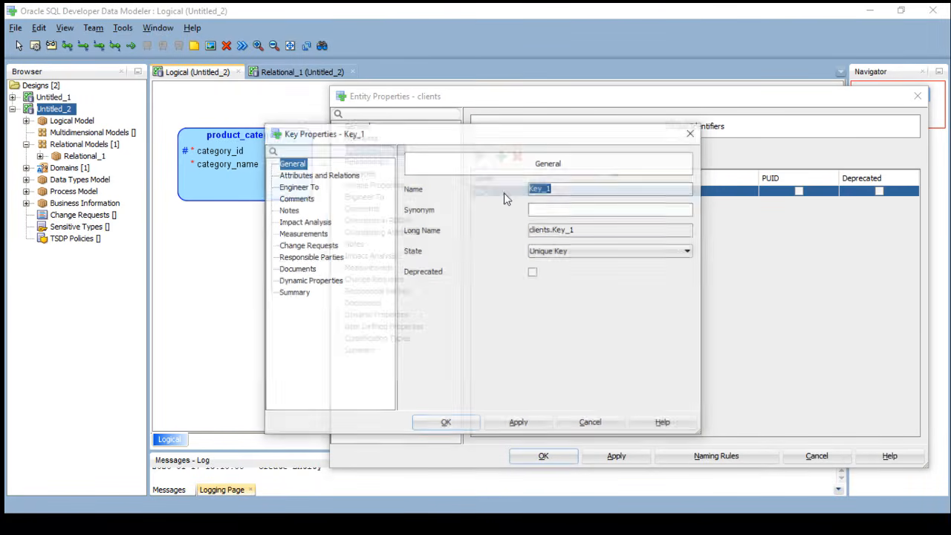
left_click(337, 176)
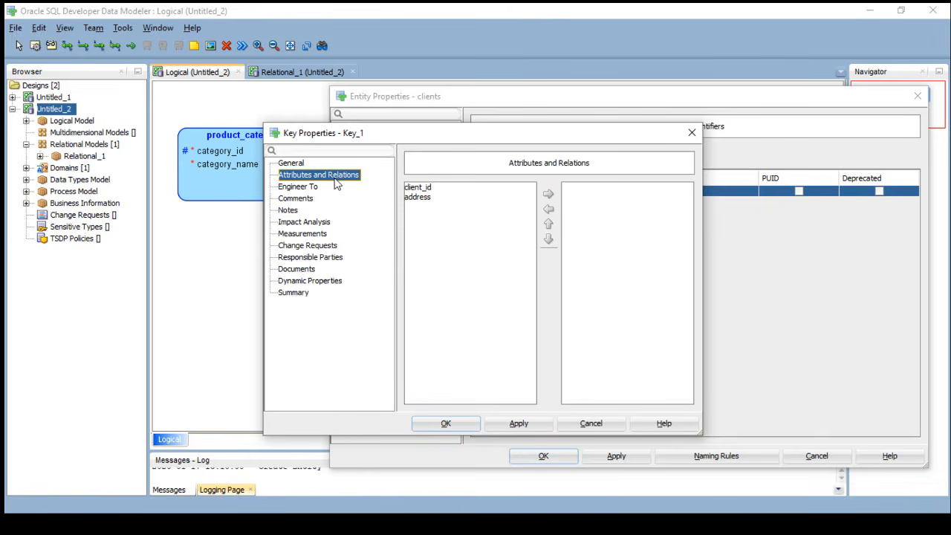
left_click(420, 189)
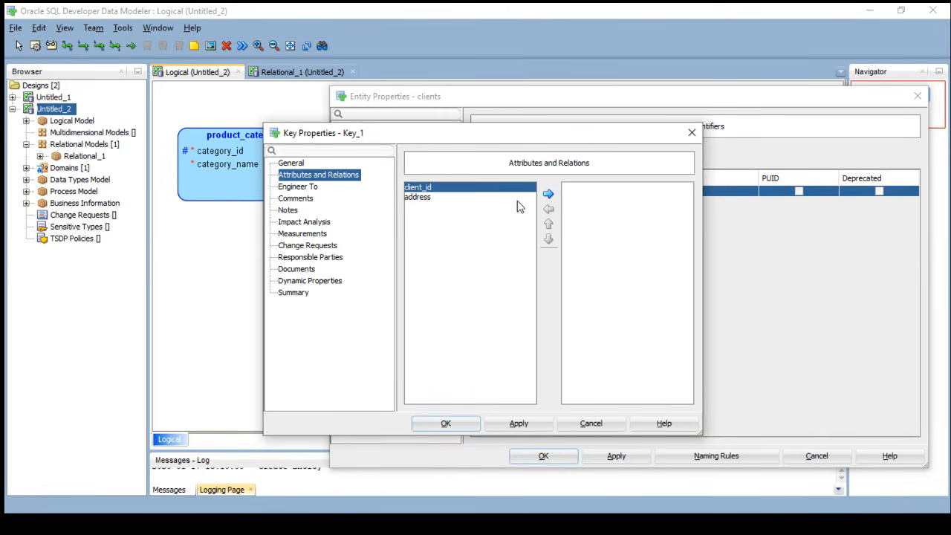
left_click(549, 195)
left_click(446, 423)
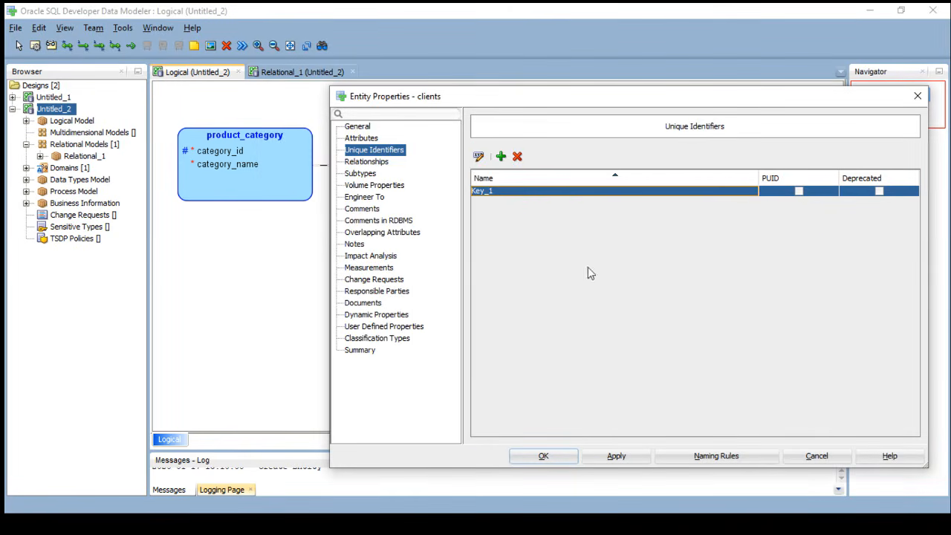
Set the state of the clients entity's unique identifier to Primary Key and save the entity.
double_click(524, 196)
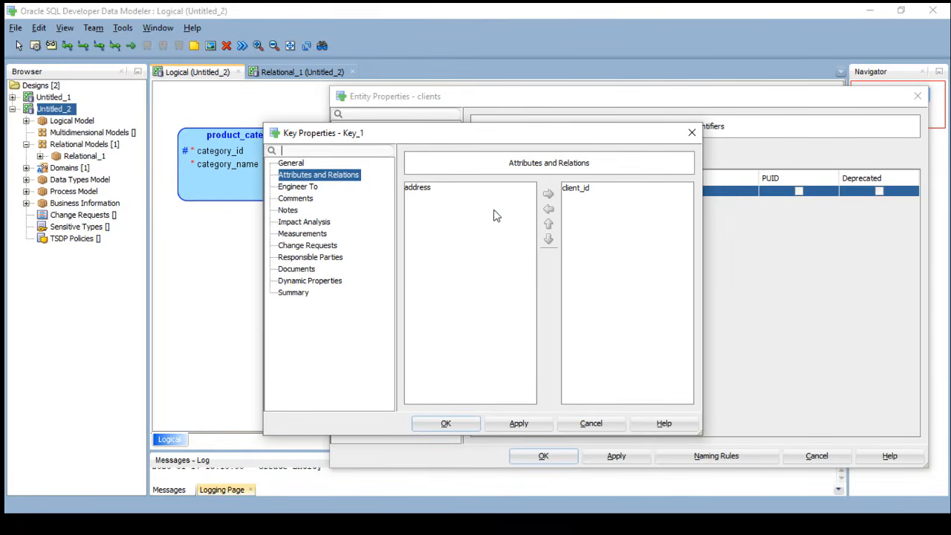
left_click(291, 163)
left_click(553, 251)
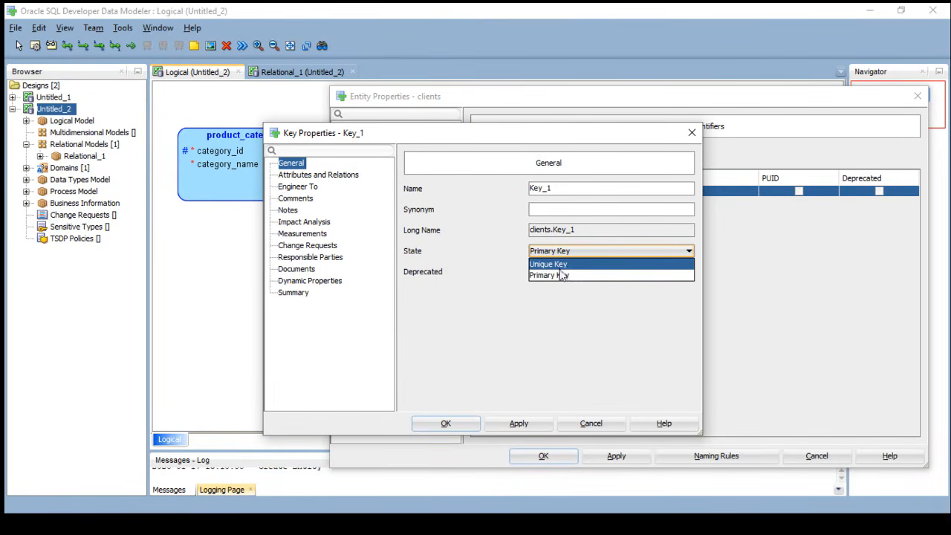
left_click(556, 276)
left_click(445, 424)
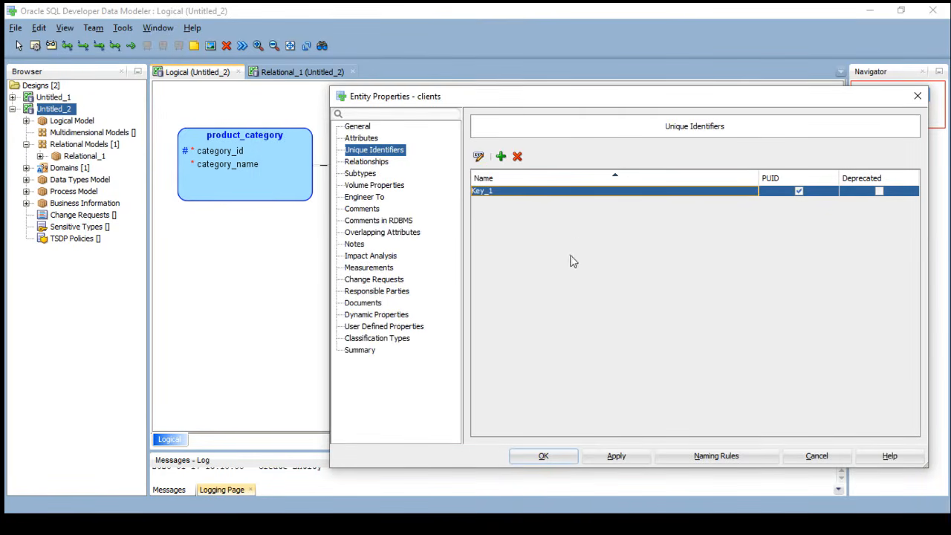
left_click(543, 456)
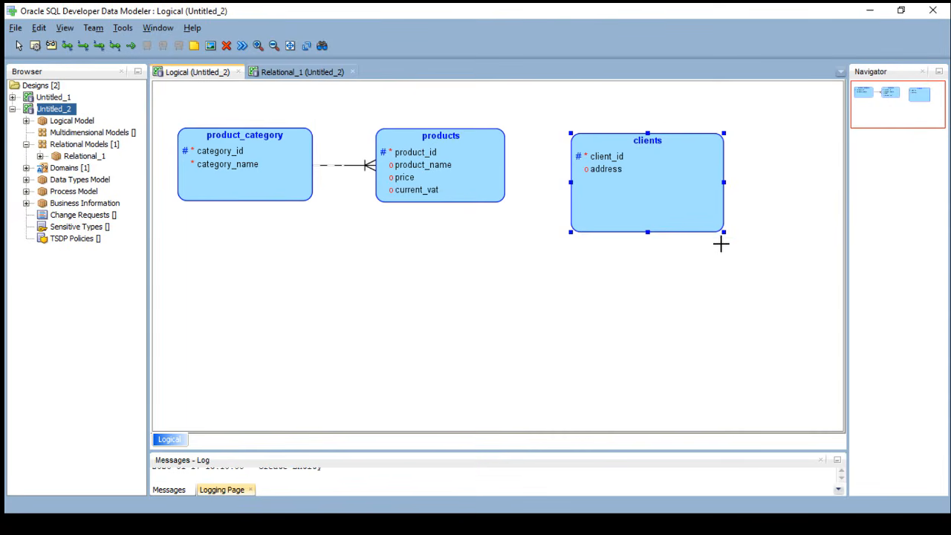
Enlarge the clients entity box to make room for nested entities and move it closer to products.
left_click_drag(724, 234, 842, 321)
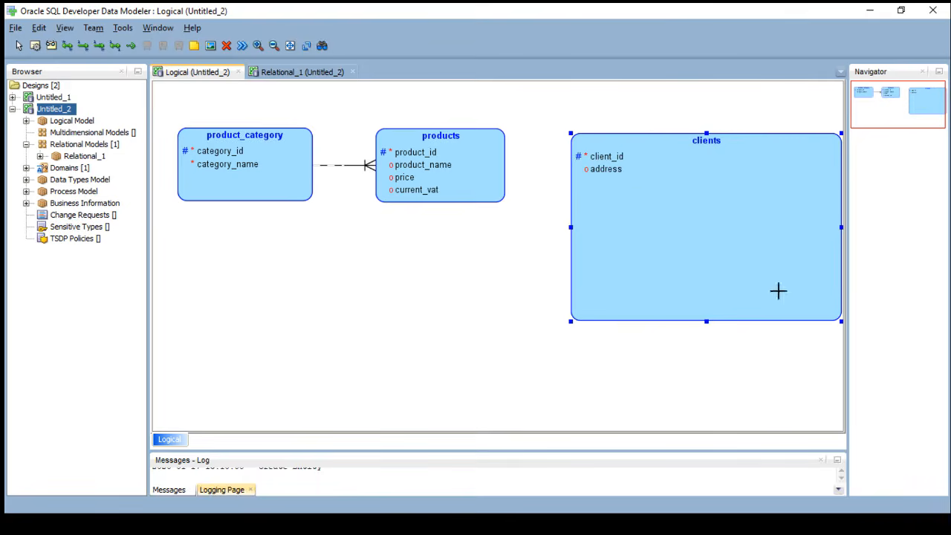
left_click_drag(679, 206, 683, 200)
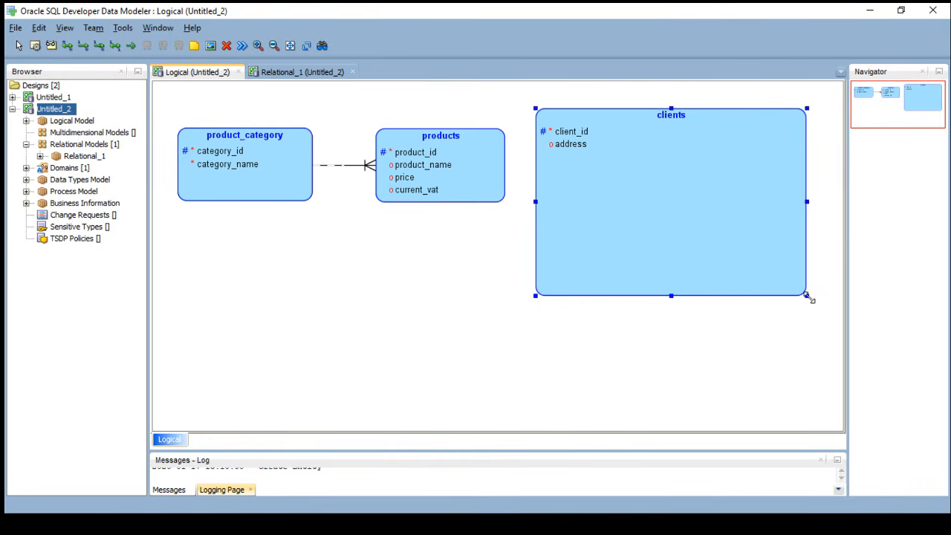
left_click_drag(808, 297, 818, 302)
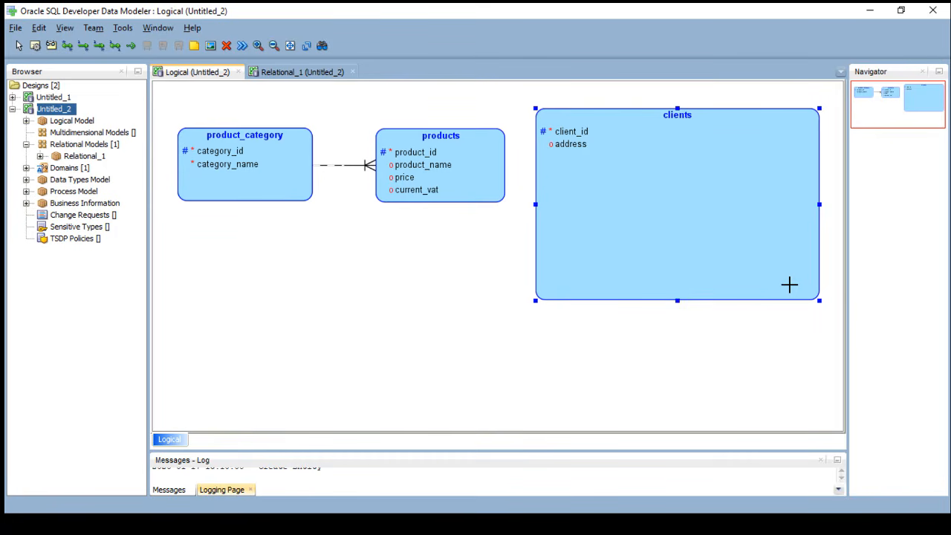
Create a new entity below products and name it organizations.
left_click(373, 275)
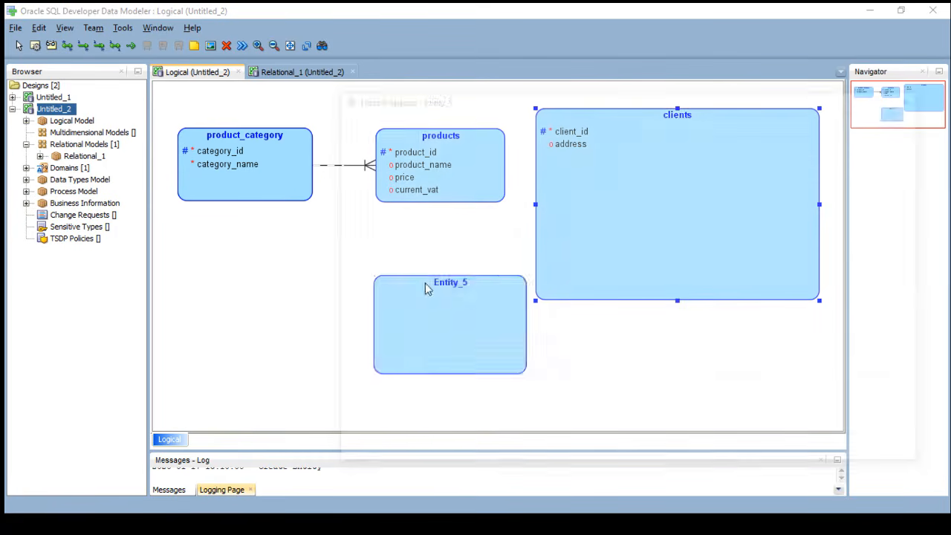
type("organi")
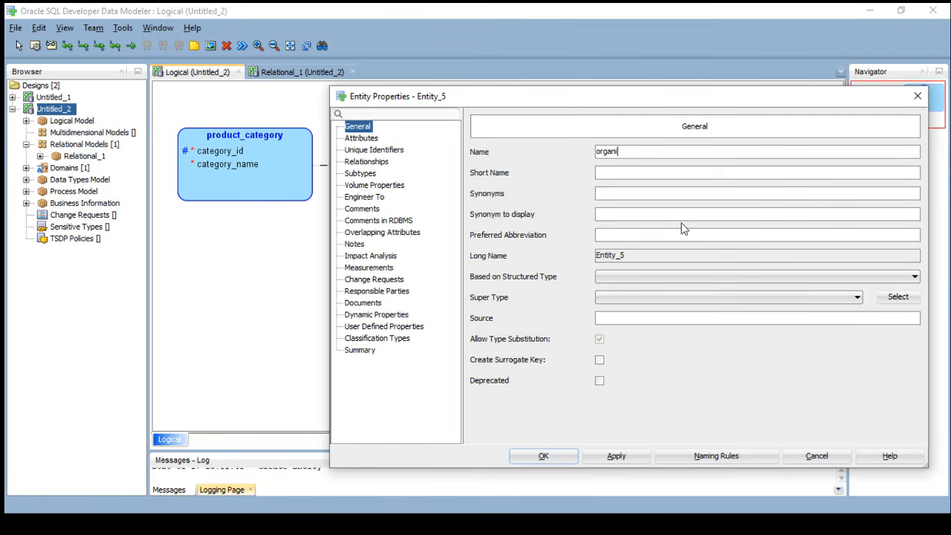
type("zations")
left_click(361, 138)
left_click_drag(640, 93, 611, 93)
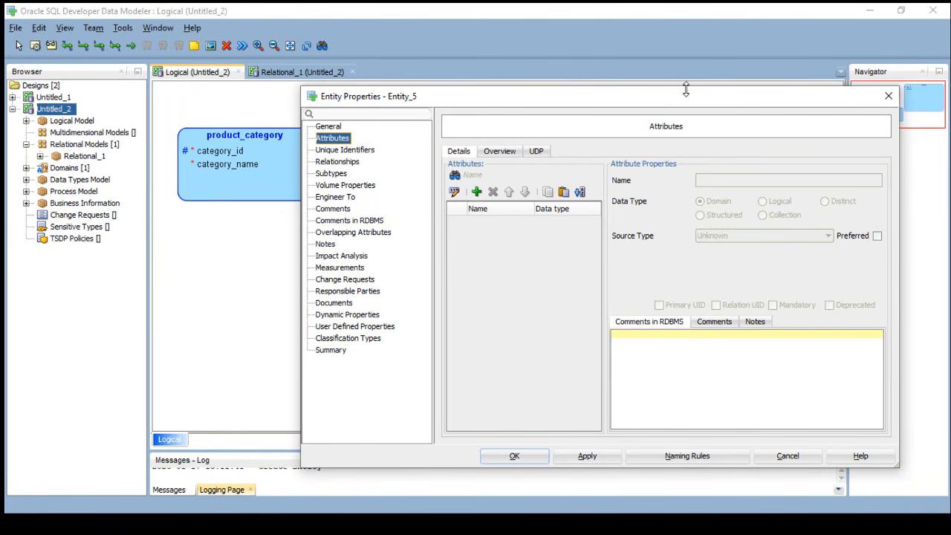
left_click_drag(683, 93, 558, 68)
Add an optional organization_name attribute with logical type VARCHAR, save, and shrink the organizations box between and below product_category and products.
left_click(352, 167)
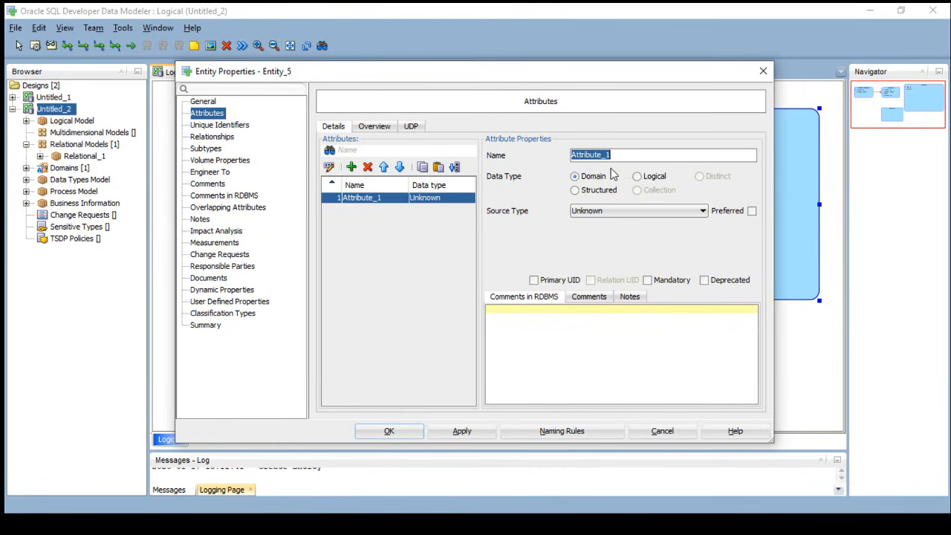
type("o")
key("BackSpace")
type("e")
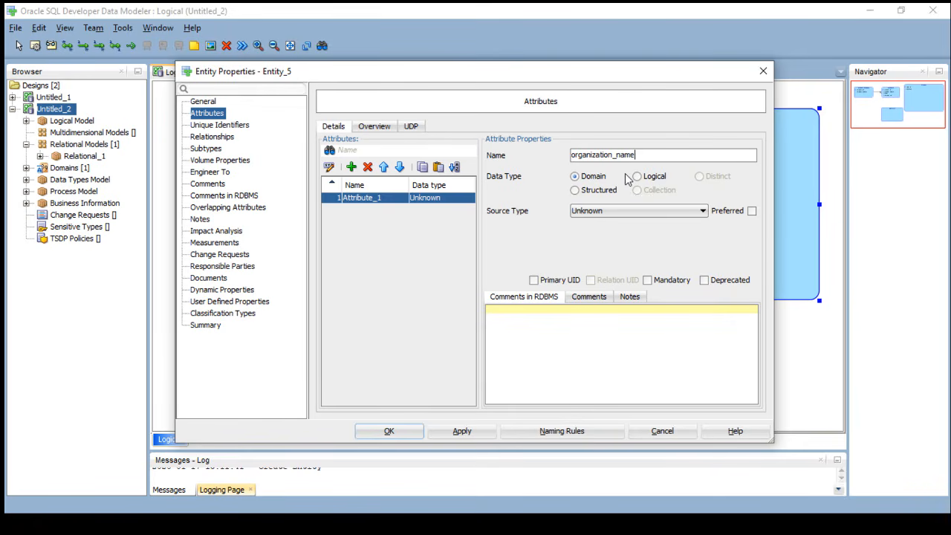
left_click(646, 180)
left_click(639, 211)
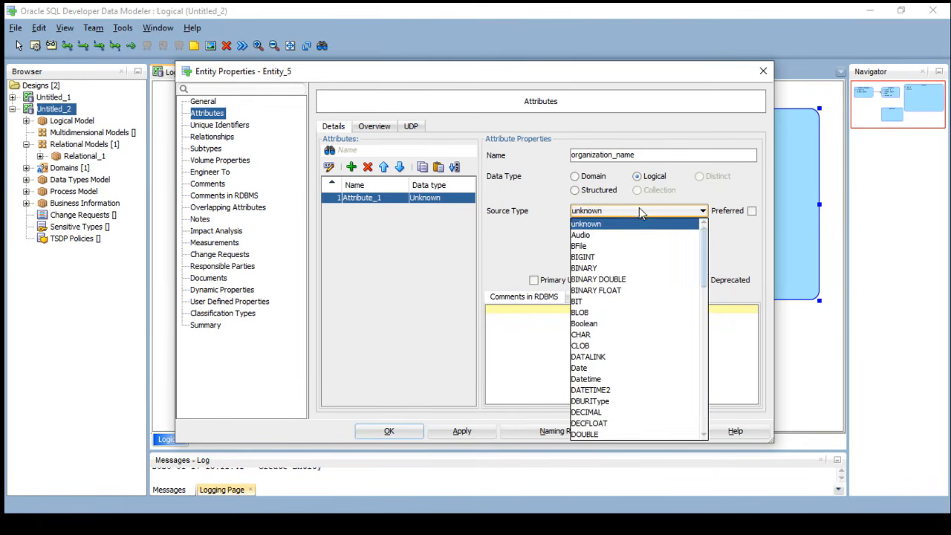
type("varchar")
key("Return")
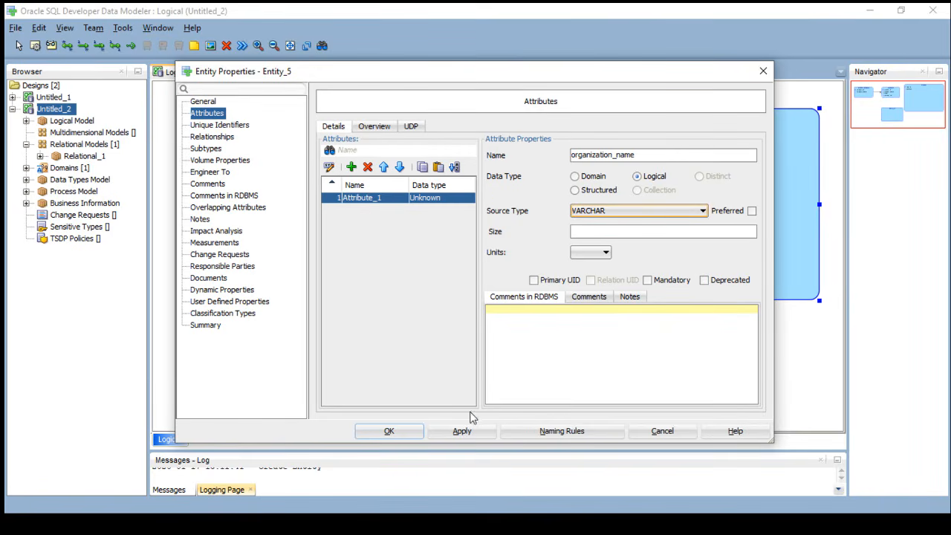
left_click(389, 430)
left_click_drag(441, 320, 390, 311)
left_click_drag(476, 365, 391, 299)
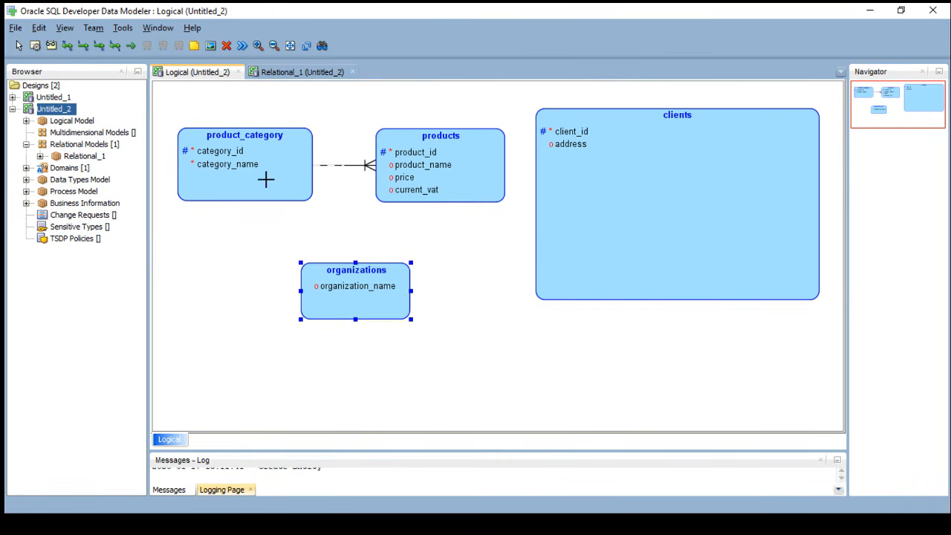
Create a new entity named people beside organizations and add a person_name attribute to it.
left_click(448, 302)
type("people")
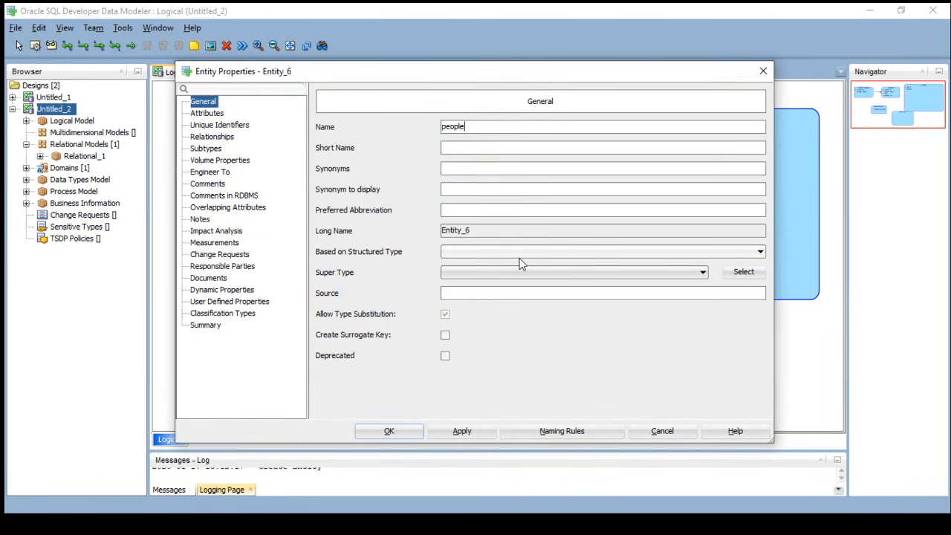
left_click(208, 113)
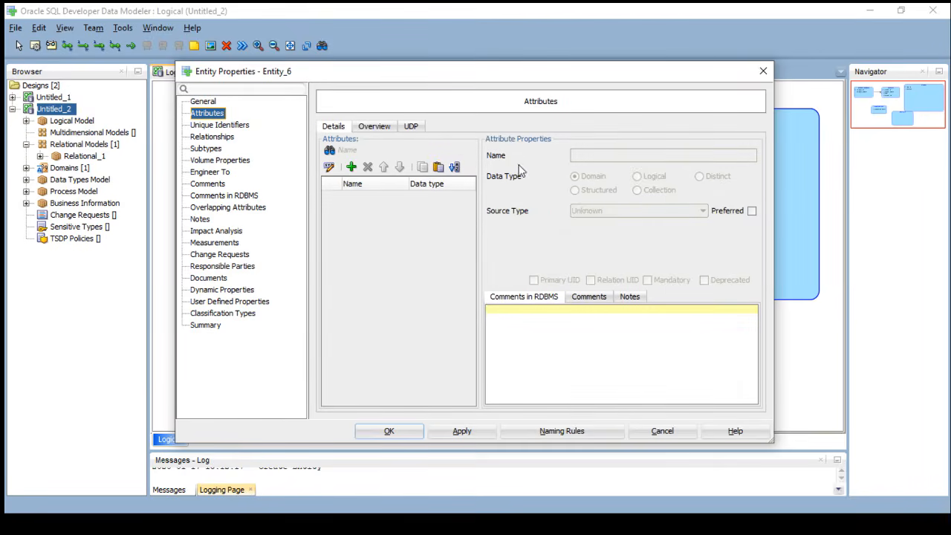
left_click(351, 166)
type("person_name")
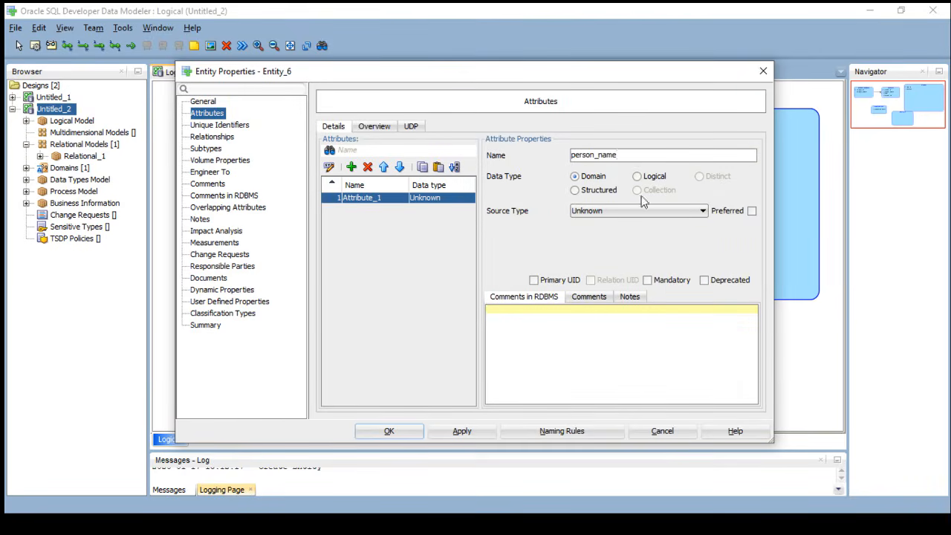
Give person_name the logical type VARCHAR, save the entity, and shrink the people box beside organizations.
left_click(647, 177)
left_click(641, 213)
key("v")
key("v")
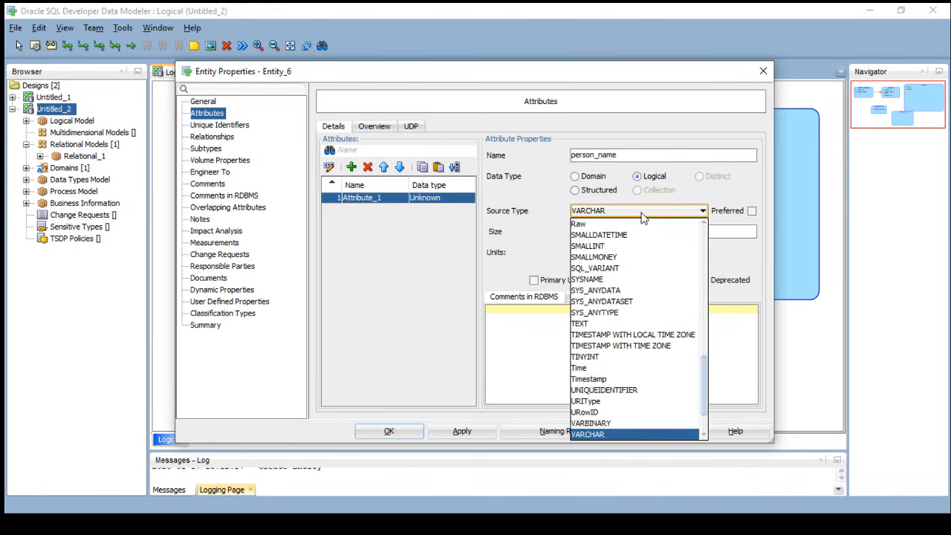
key("Return")
left_click(406, 437)
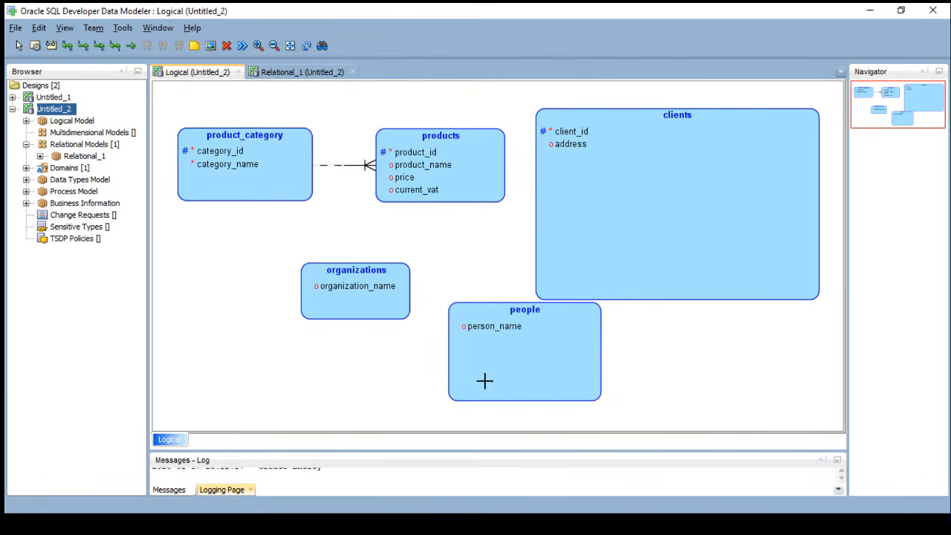
mouse_move(535, 359)
left_mouse_down()
mouse_move(520, 359)
mouse_move(535, 357)
left_mouse_up()
left_click_drag(592, 408, 516, 354)
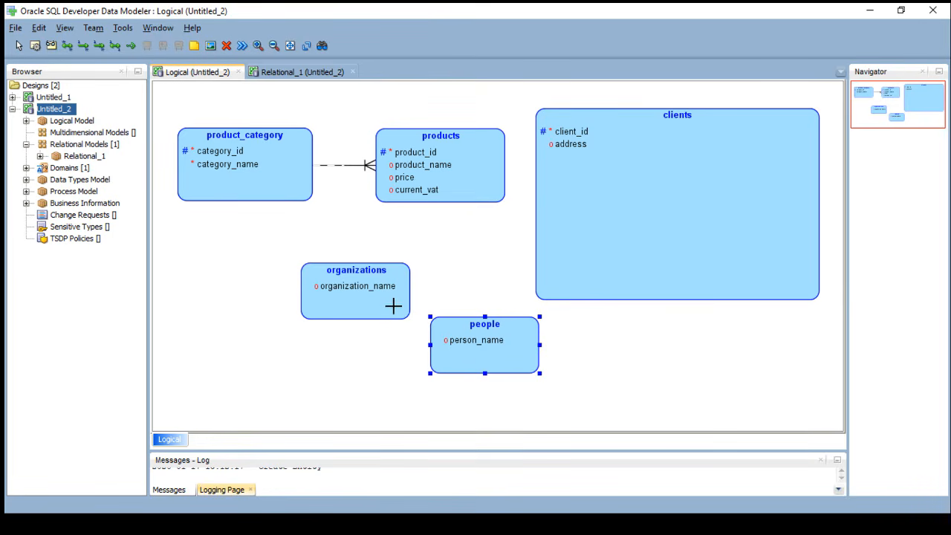
Set clients as the super type of the people entity and save it.
double_click(494, 359)
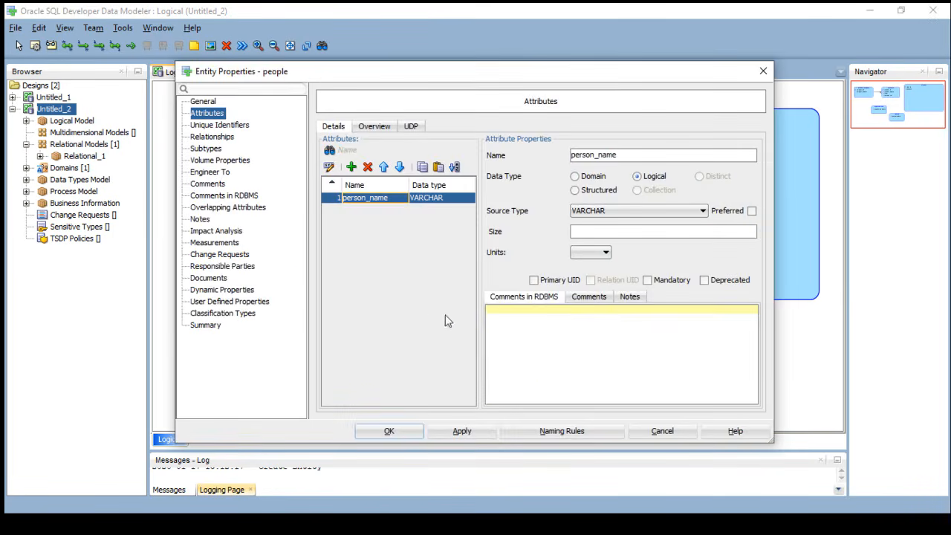
left_click(204, 102)
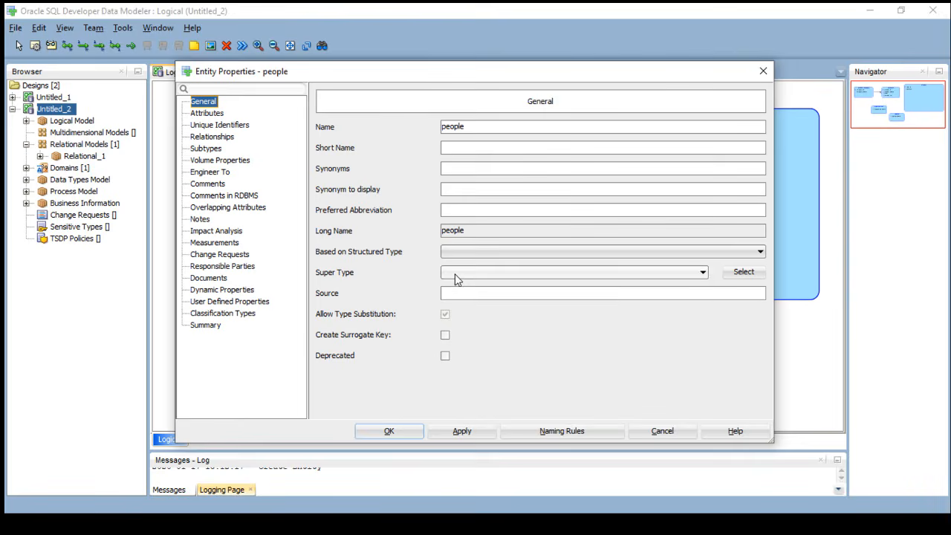
left_click(456, 275)
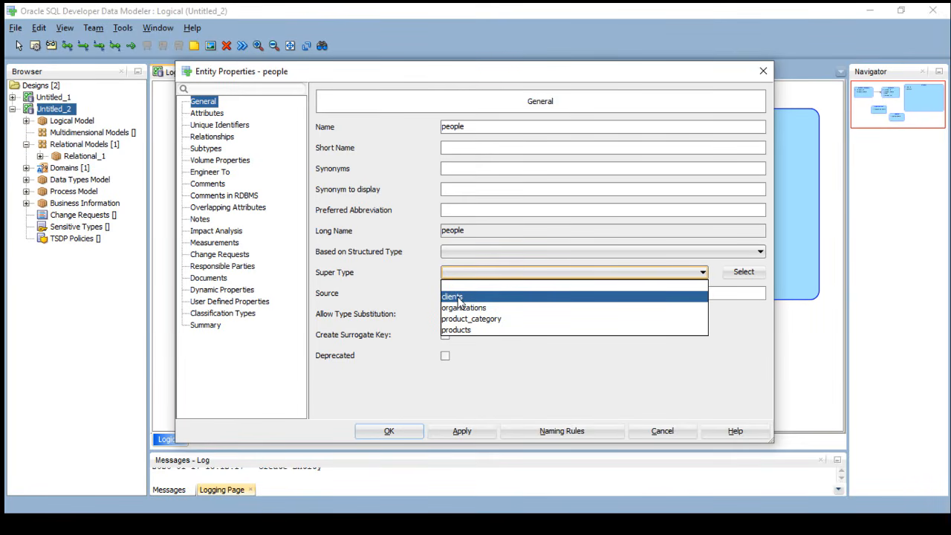
left_click(460, 297)
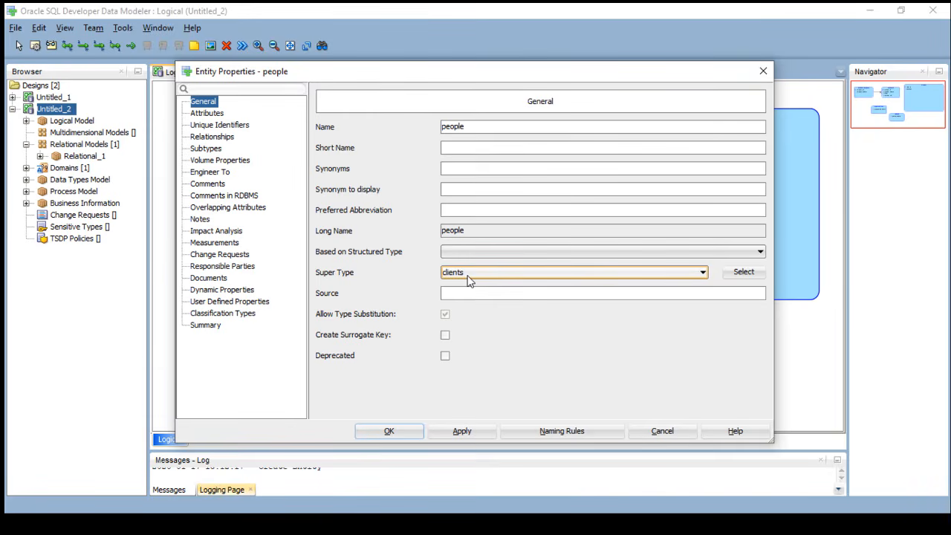
left_click_drag(512, 73, 515, 387)
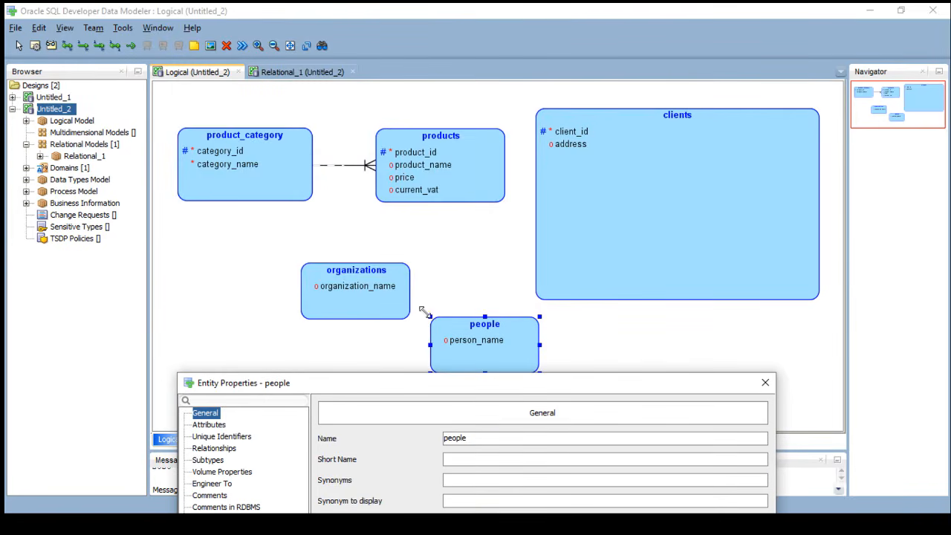
left_click_drag(488, 386, 503, 64)
left_click(412, 422)
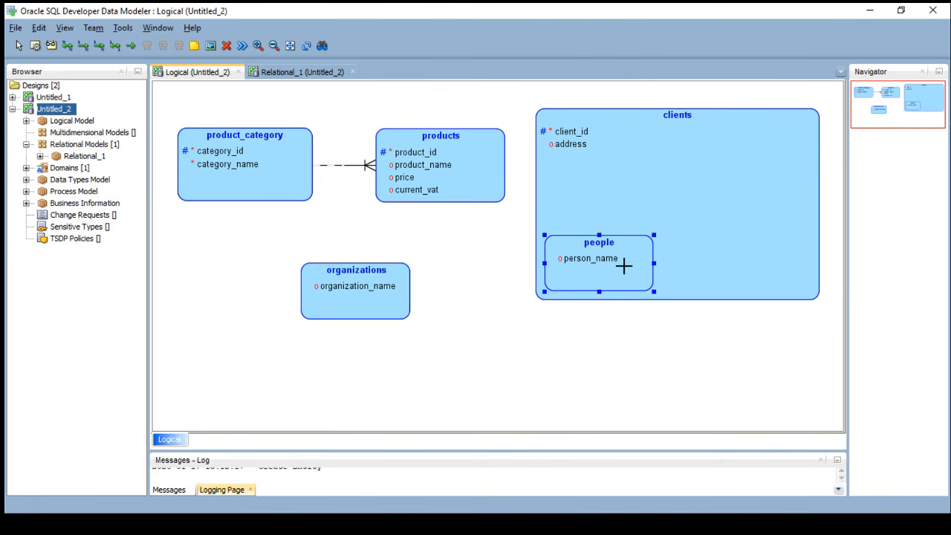
Set clients as the super type of the organizations entity and save it.
double_click(360, 281)
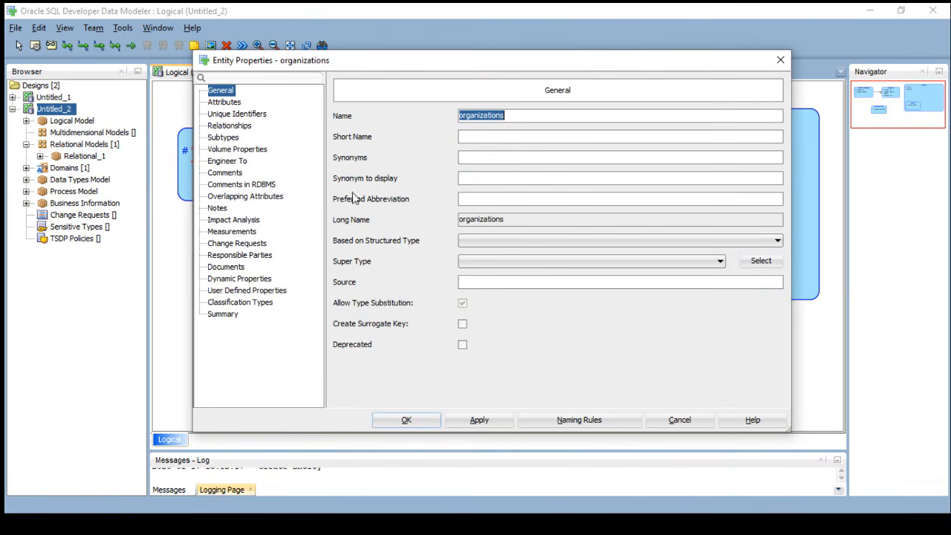
left_click(482, 269)
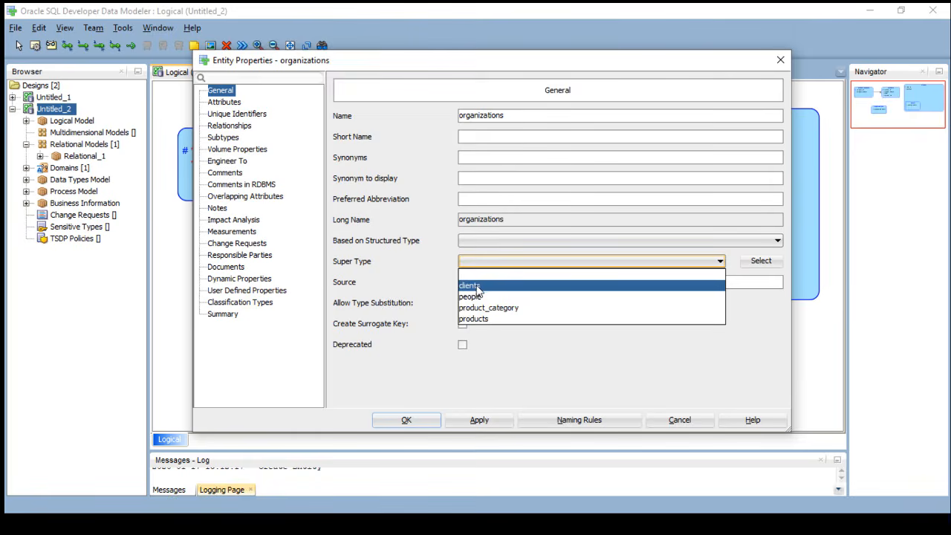
left_click(472, 284)
left_click(406, 419)
Arrange the people and organizations subtypes side by side inside clients and fit the clients box around them.
left_click_drag(603, 266, 605, 205)
left_click_drag(757, 222, 751, 209)
left_click_drag(606, 205, 608, 196)
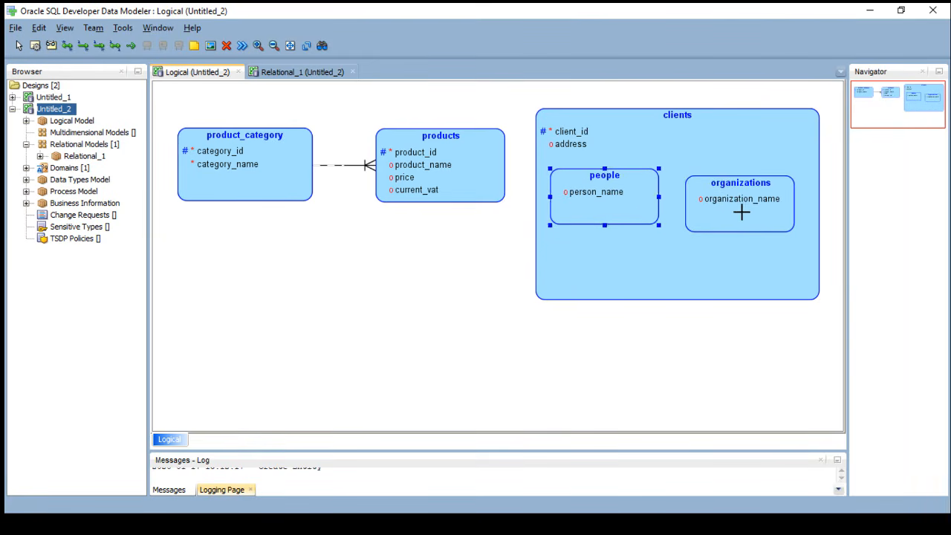
left_click_drag(741, 212, 736, 196)
left_click_drag(780, 288, 784, 288)
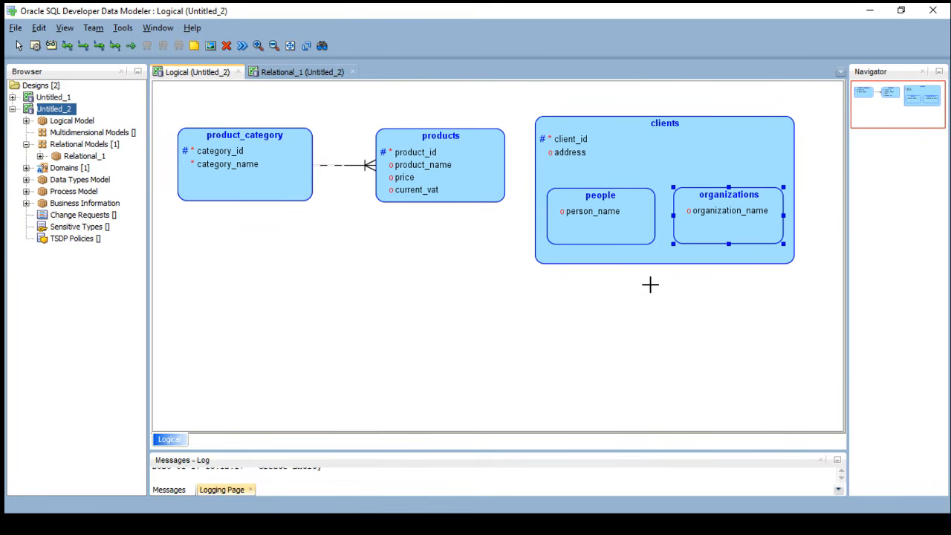
left_click(653, 290)
left_click(780, 59)
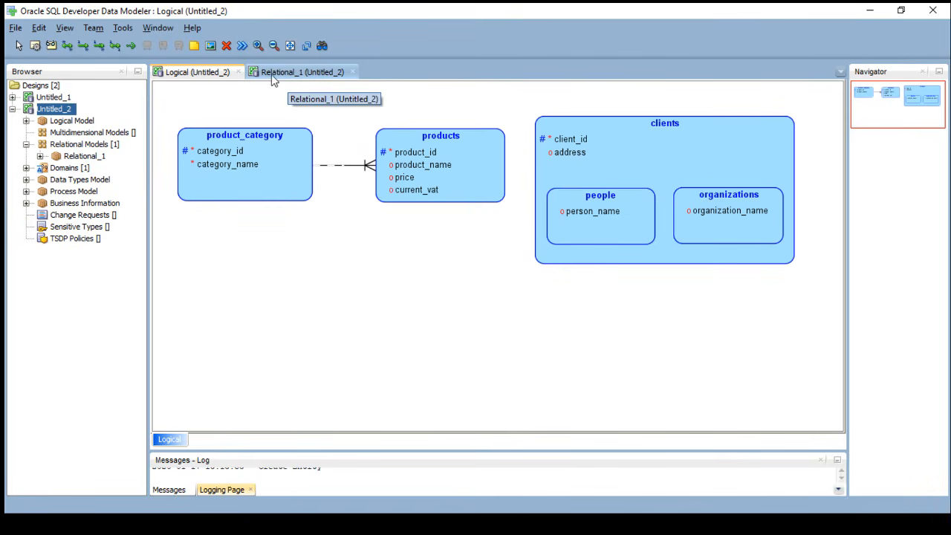
Engineer the logical model with all its entities, entity hierarchies and relations to the Relational_1 model.
left_click(242, 48)
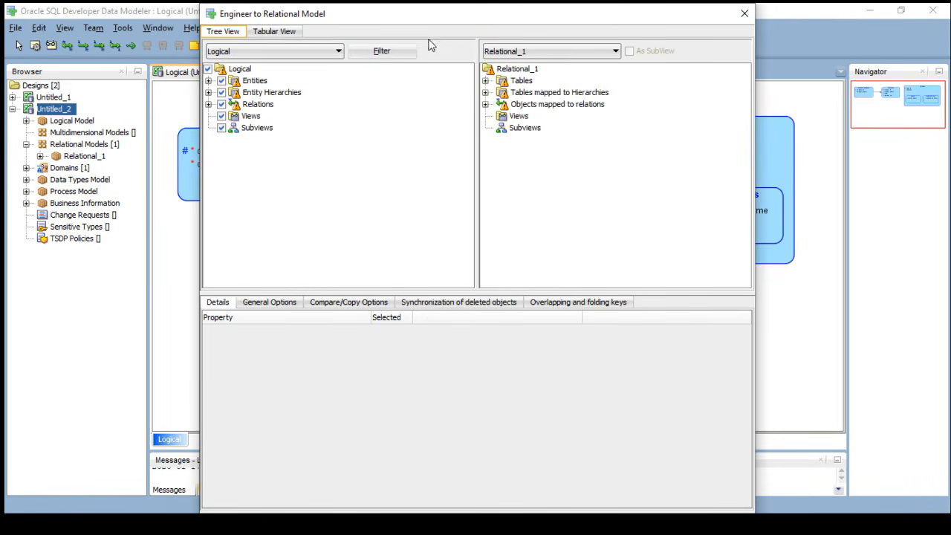
left_click_drag(434, 10, 435, 36)
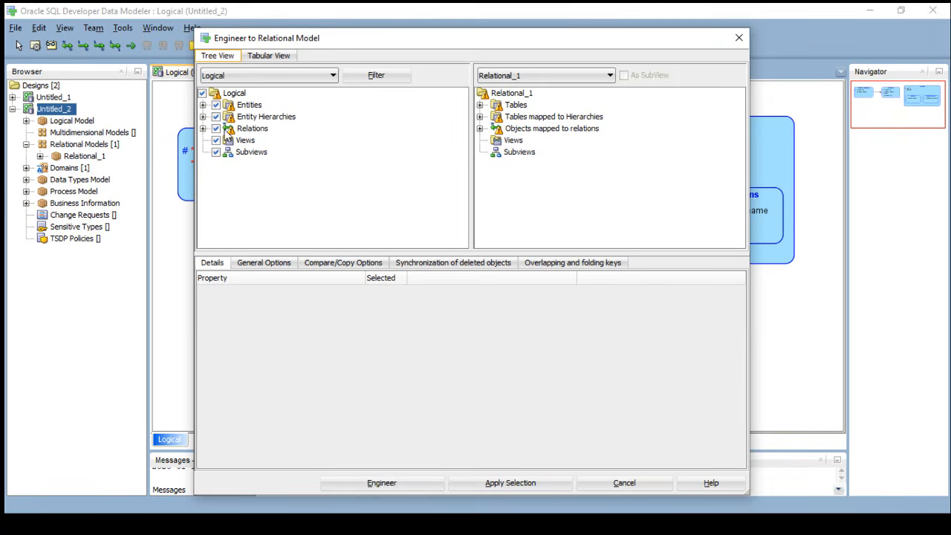
left_click_drag(382, 36, 392, 236)
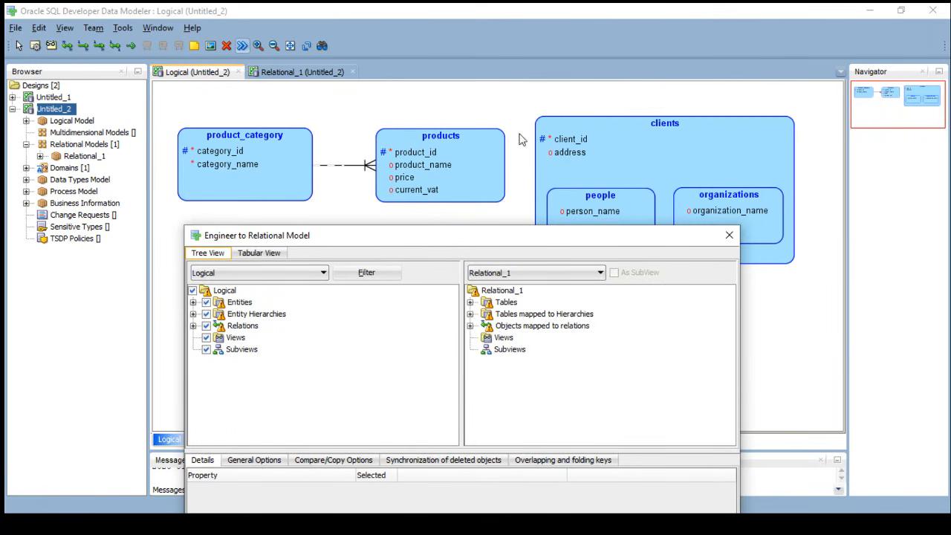
left_click_drag(502, 228, 527, 63)
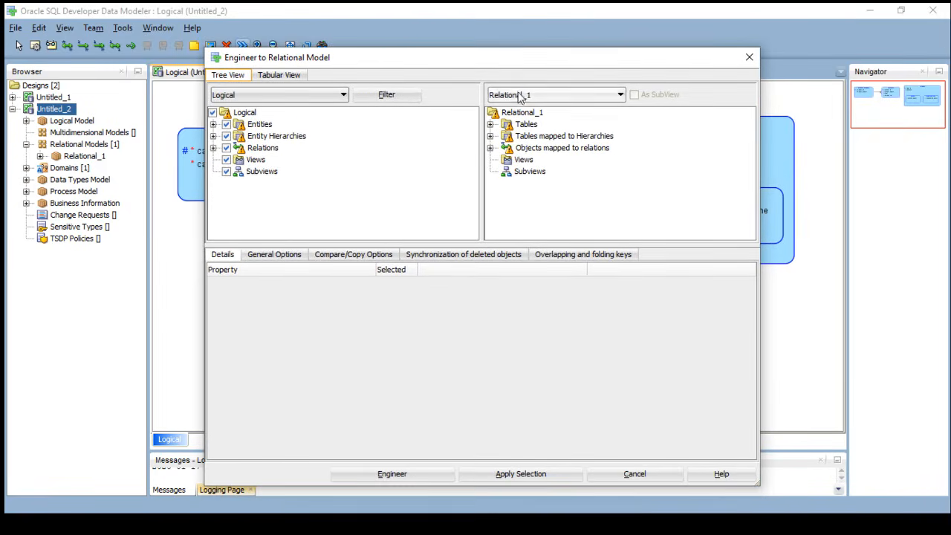
left_click(390, 474)
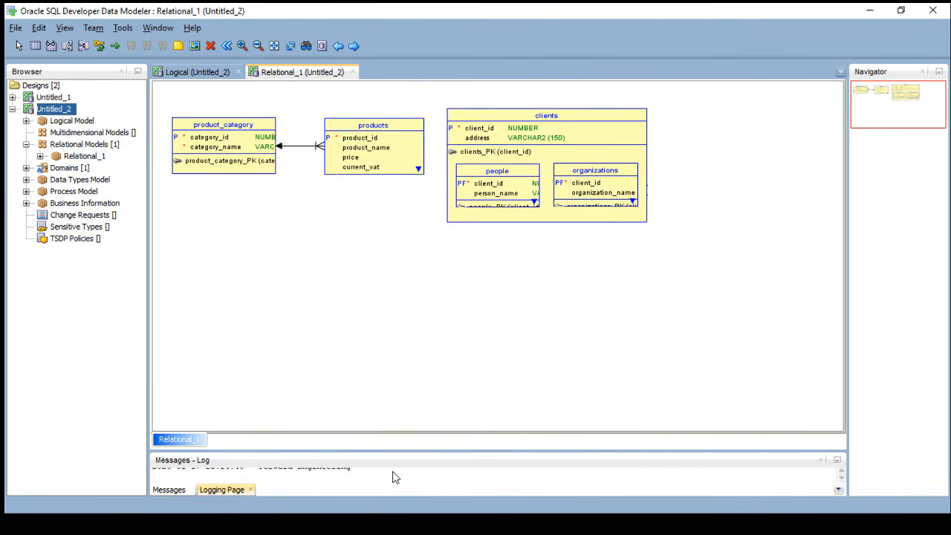
Move the people and organizations tables below clients and enlarge both to show their columns, data types and keys.
left_click_drag(531, 172, 528, 274)
left_click_drag(588, 192, 615, 306)
left_click_drag(500, 286, 552, 302)
left_click(651, 305)
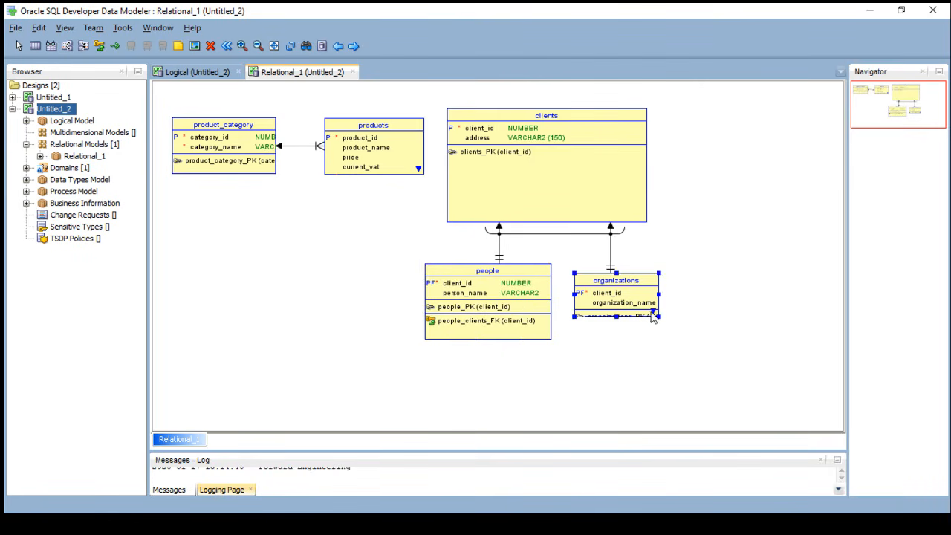
left_click_drag(615, 317, 622, 339)
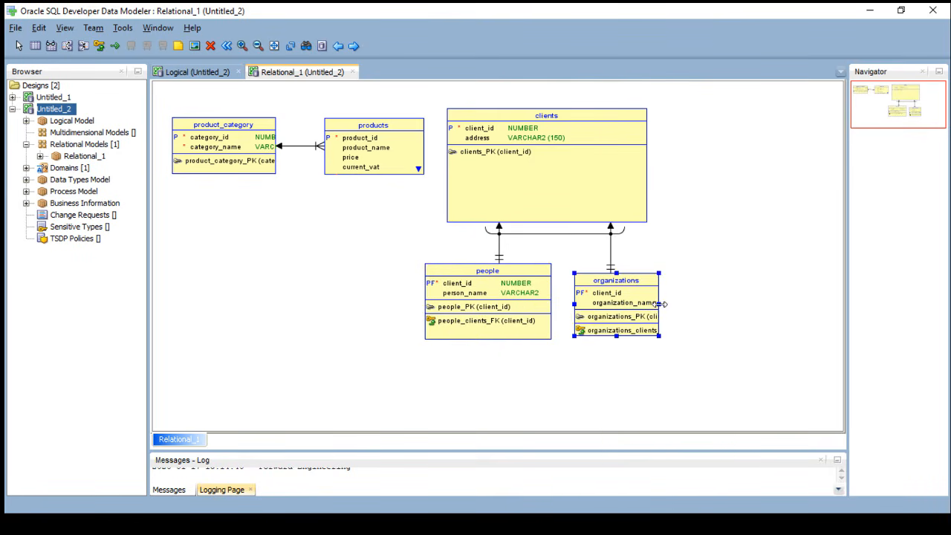
left_click_drag(659, 305, 733, 305)
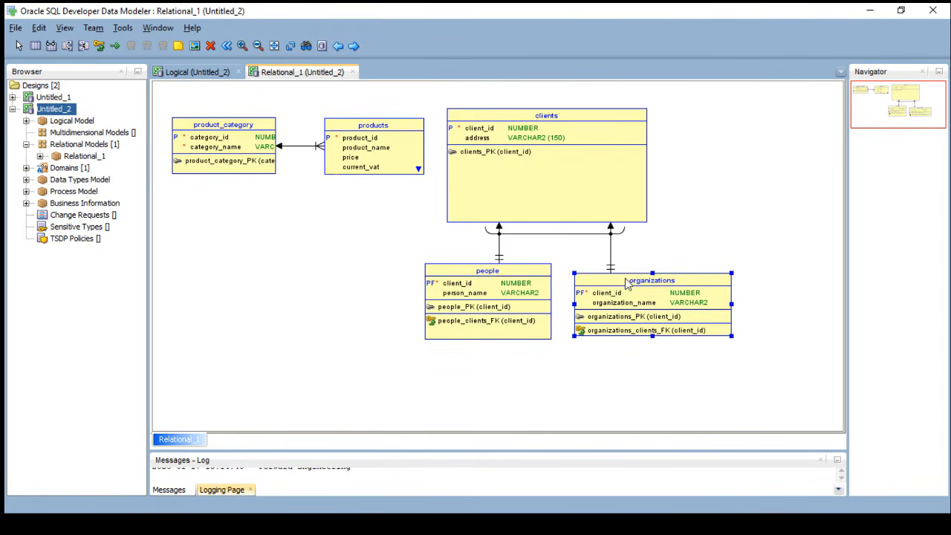
Extend the products table downward to show its keys, and widen product_category on both sides to show its data types.
left_click(391, 171)
left_click_drag(374, 175, 375, 217)
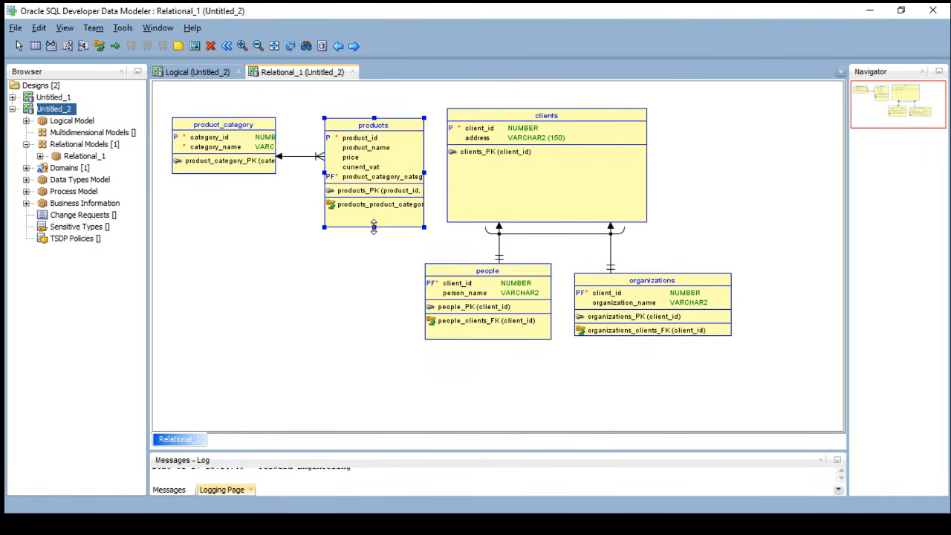
left_click(274, 194)
left_click(233, 148)
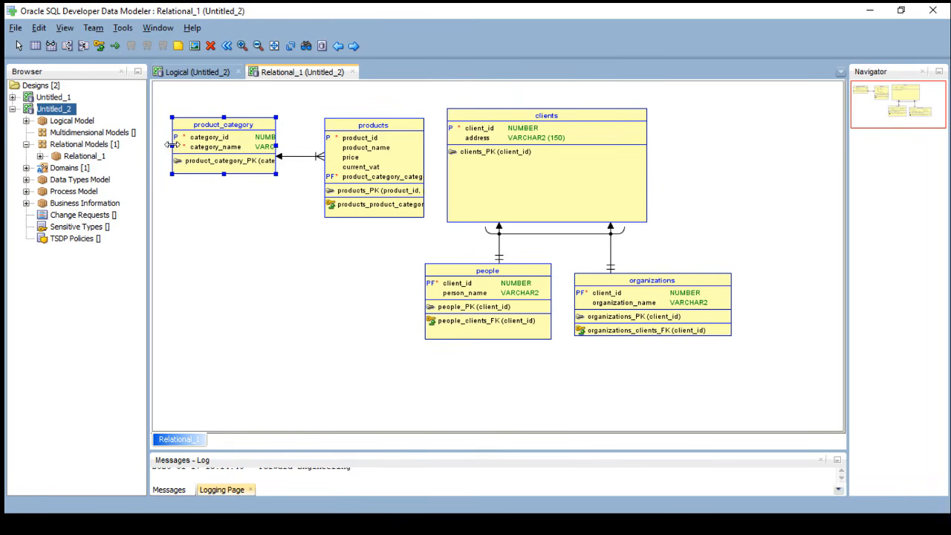
left_click_drag(173, 145, 157, 145)
left_click_drag(276, 146, 314, 147)
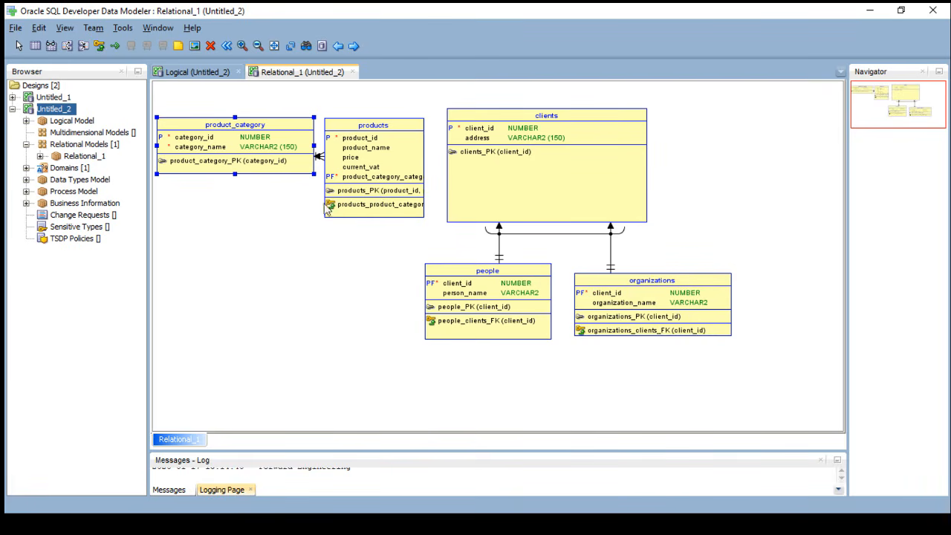
Shift clients and products rightward to clear space beside product_category, and widen the products table slightly.
left_click_drag(522, 119, 583, 117)
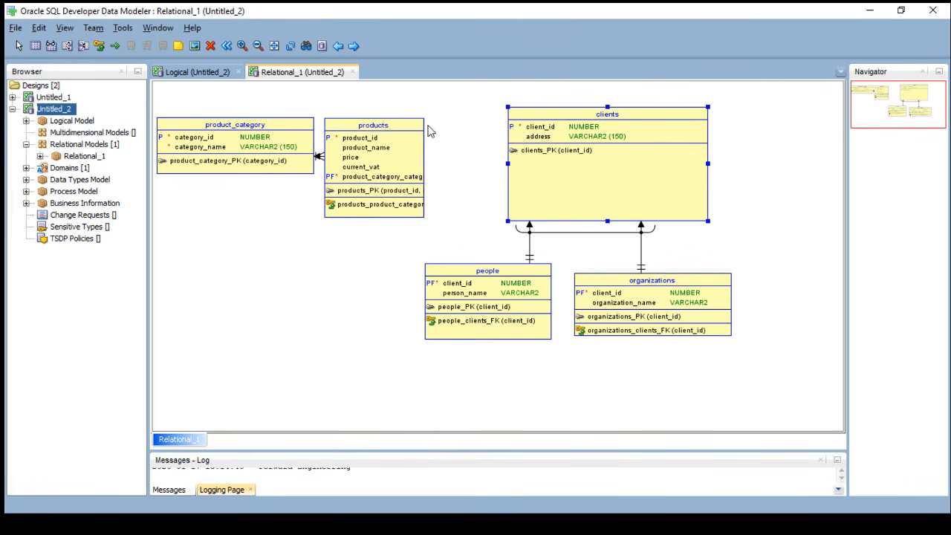
left_click_drag(384, 132, 431, 131)
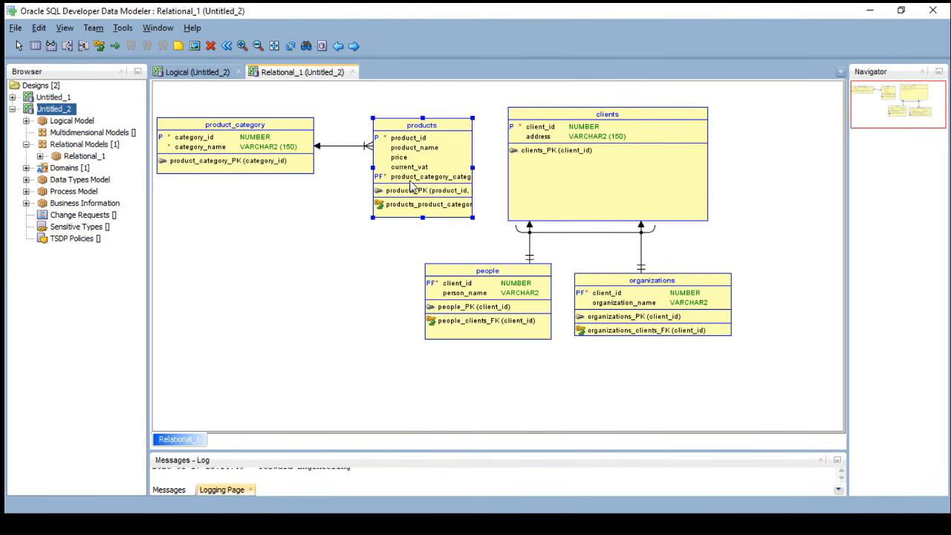
left_click_drag(472, 177, 503, 177)
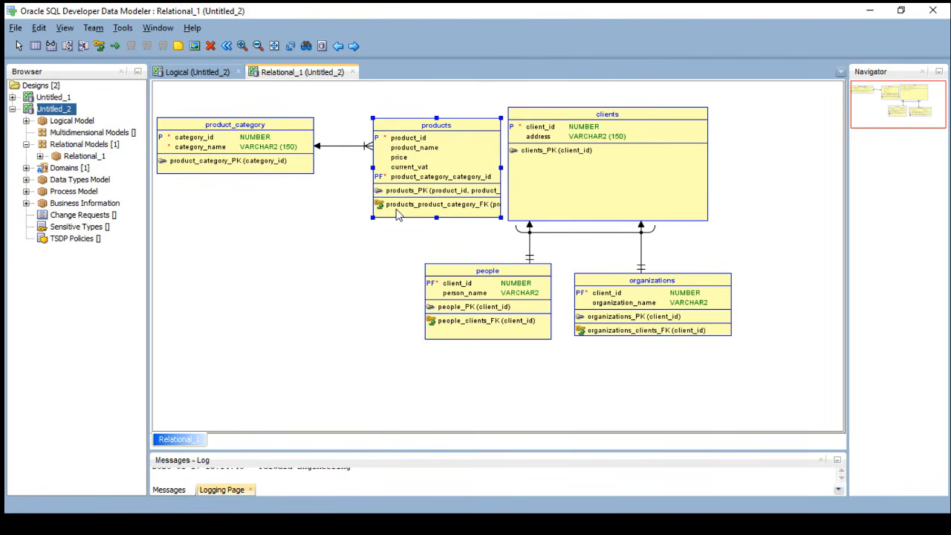
Move clients, people and organizations further right and widen products until its data types and full key definitions show.
left_click(531, 169)
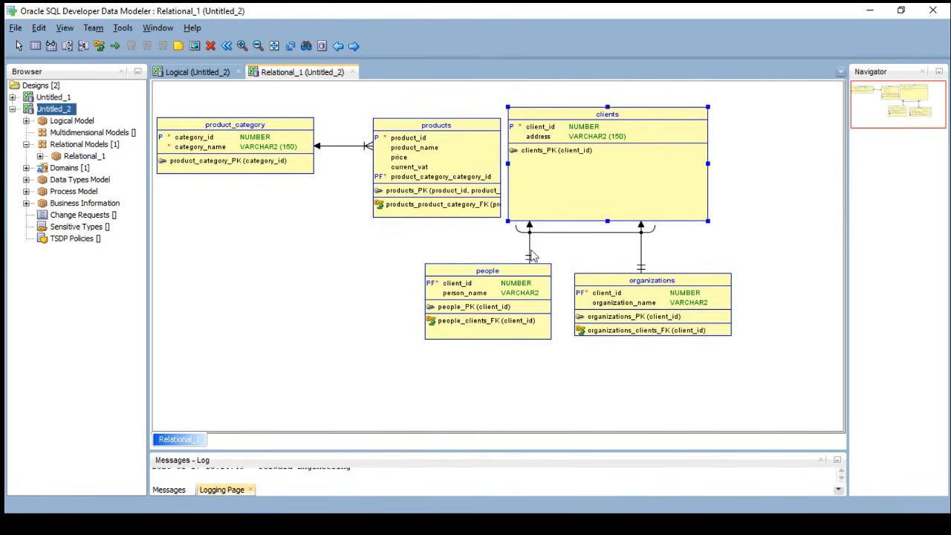
left_click_drag(652, 316, 718, 308)
left_click_drag(517, 308, 585, 305)
left_click_drag(616, 169, 677, 170)
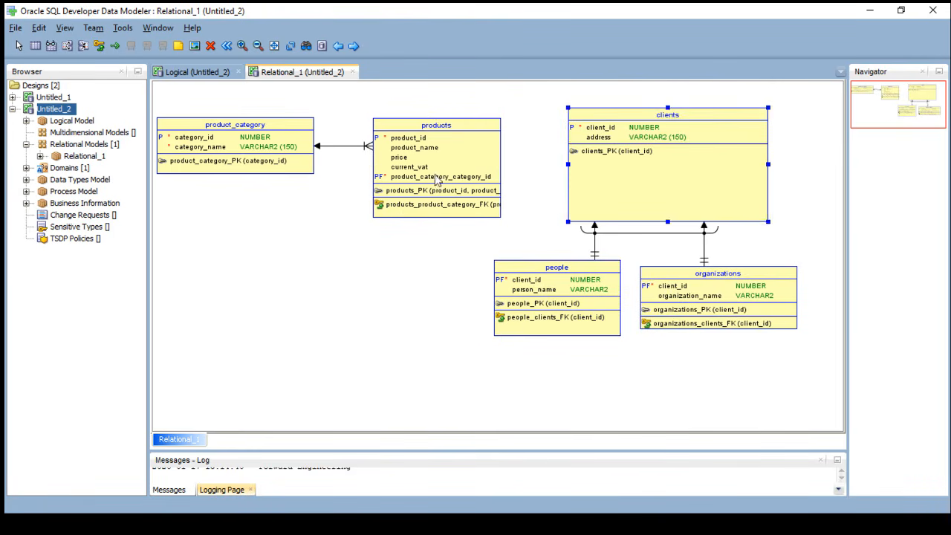
left_click(438, 180)
left_click_drag(501, 168, 695, 169)
Shift people and organizations rightward so they sit spaced apart beneath the clients table.
left_click_drag(572, 288, 592, 288)
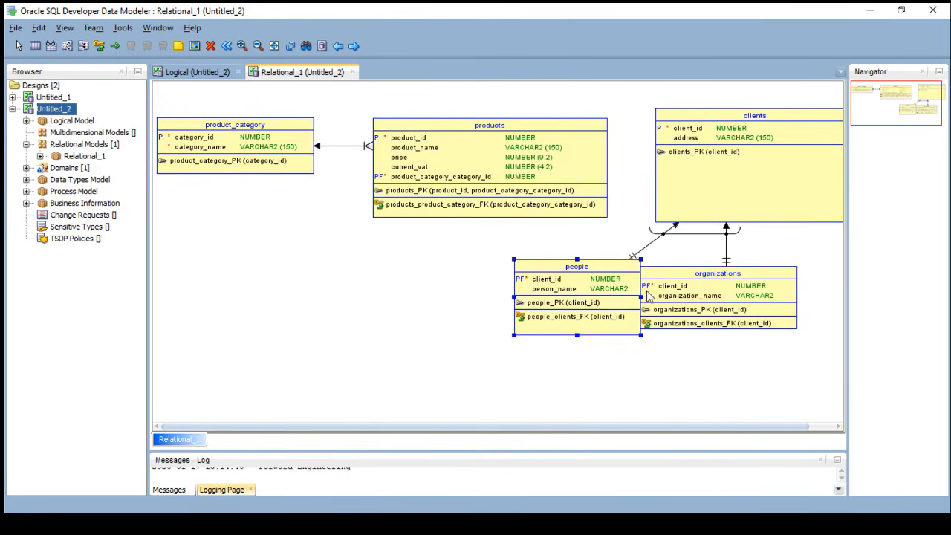
left_click_drag(712, 299, 837, 301)
left_click_drag(616, 303, 683, 303)
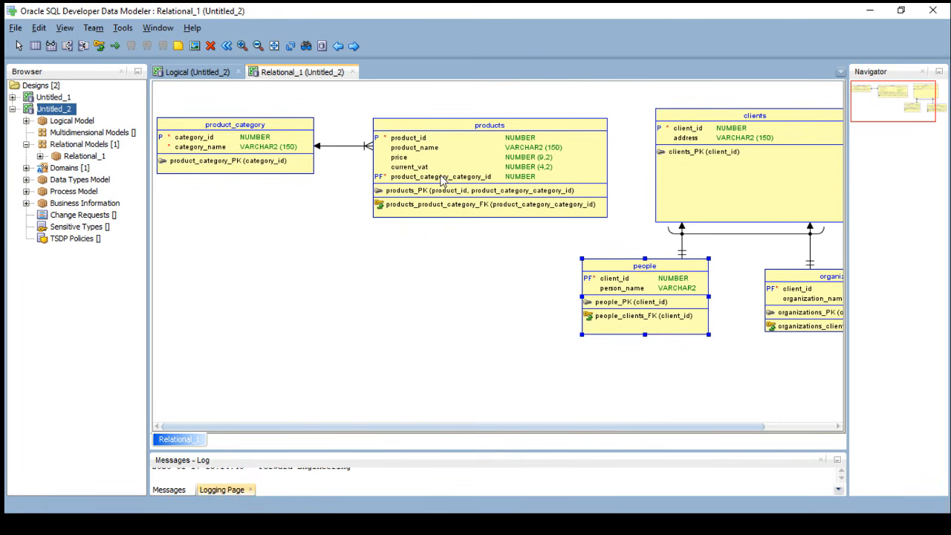
Place clients below product_category, people directly beneath clients, and organizations to the right of clients.
scroll(567, 427, "right", 3)
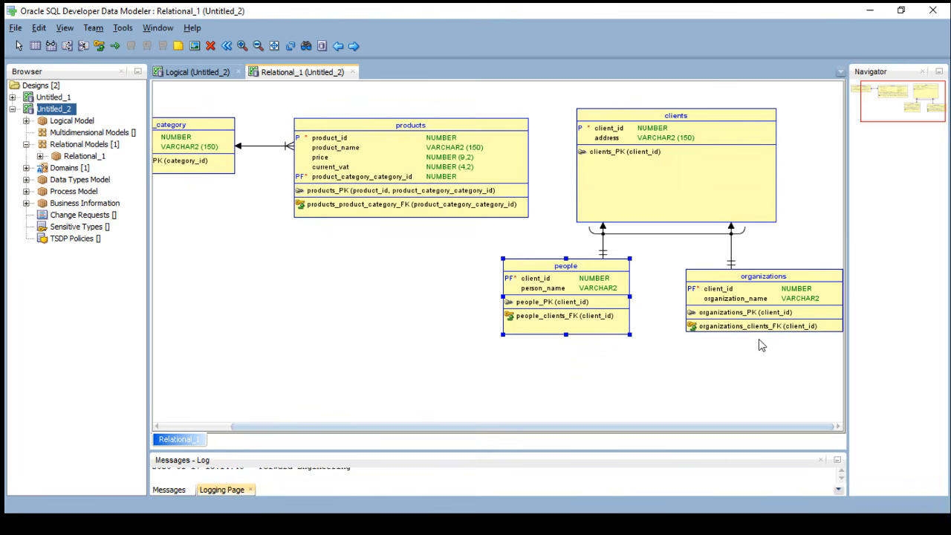
left_click_drag(503, 427, 388, 408)
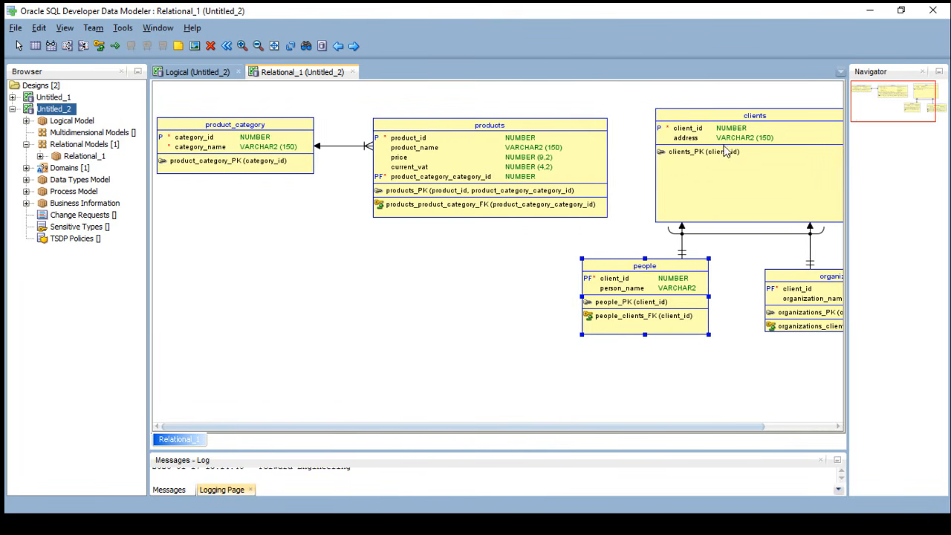
left_click_drag(725, 149, 270, 274)
left_click_drag(651, 280, 322, 371)
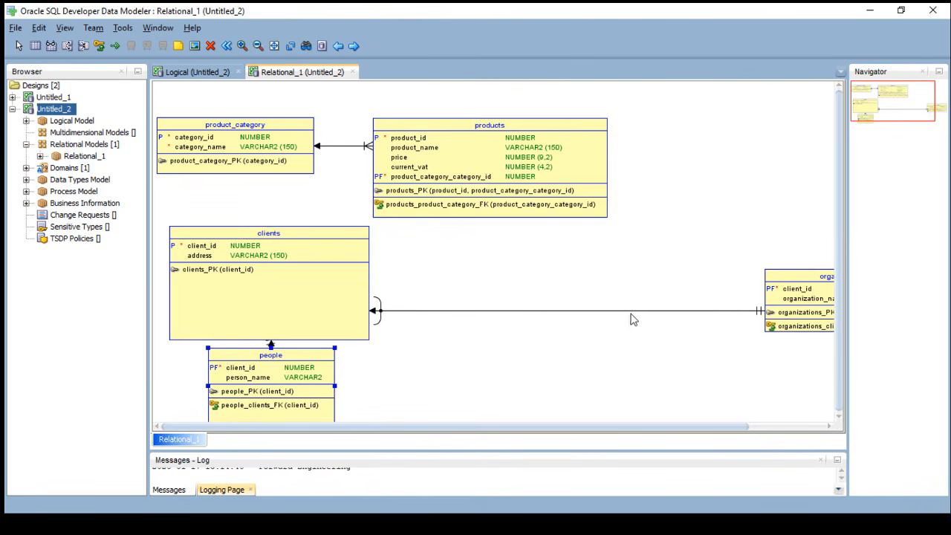
left_click_drag(319, 257, 318, 245)
left_click_drag(810, 284, 496, 310)
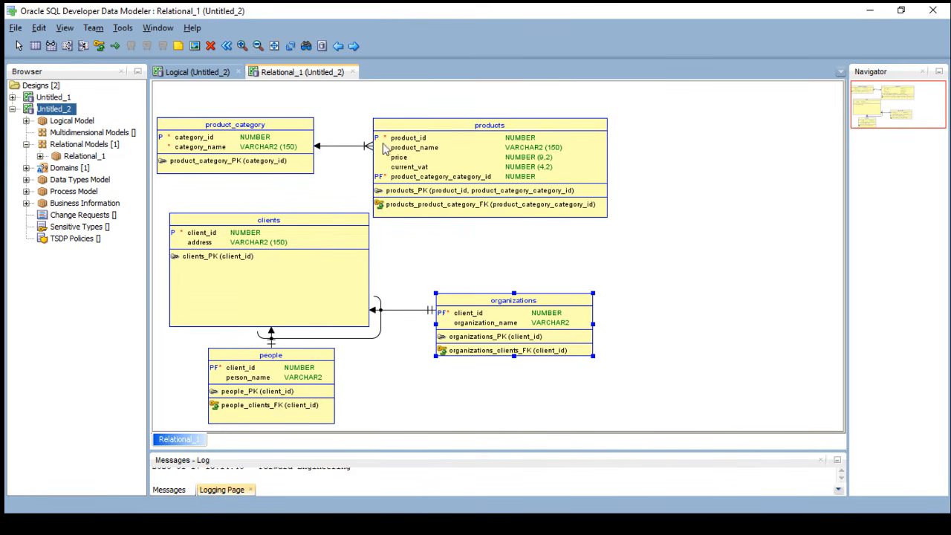
Generate the regular DDL for Relational_1 in the DDL File Editor, targeting Oracle Database 11g with all objects included.
left_click(65, 30)
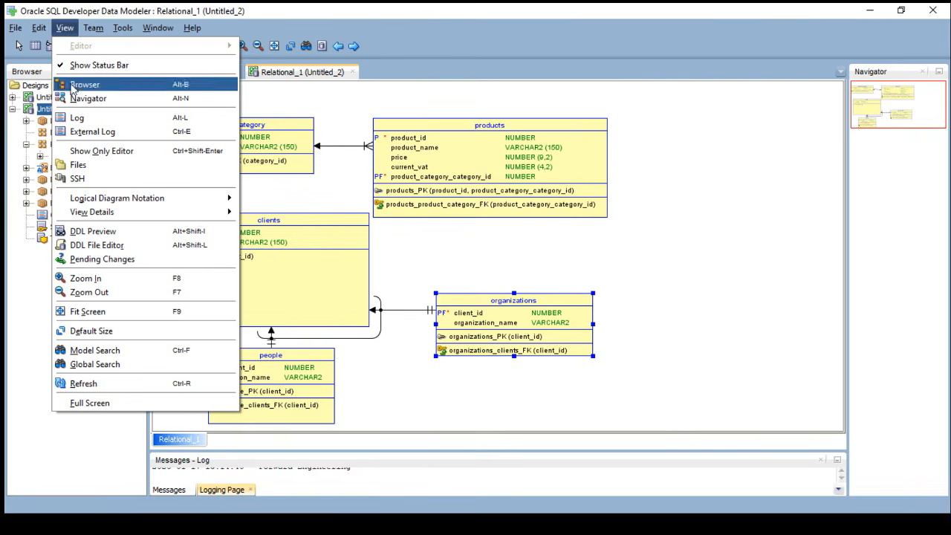
left_click(104, 253)
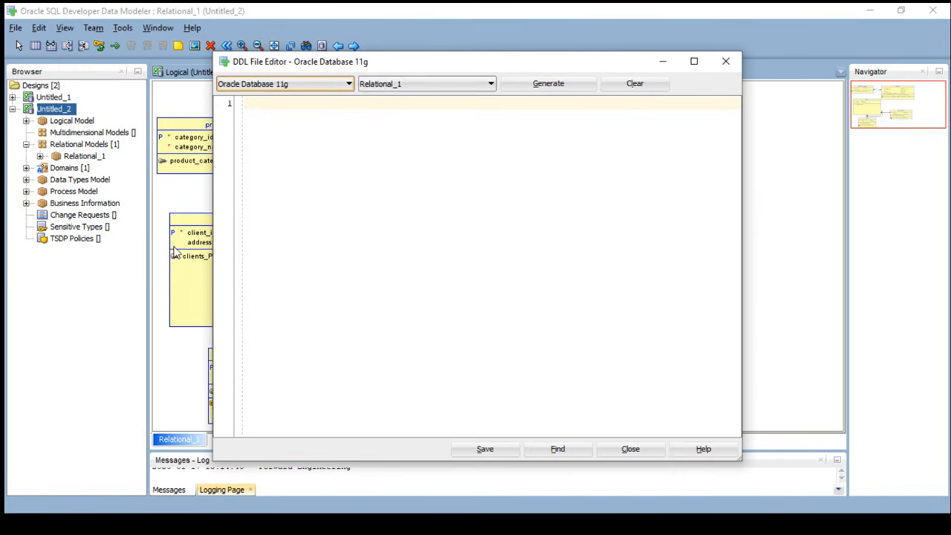
left_click_drag(406, 66, 411, 59)
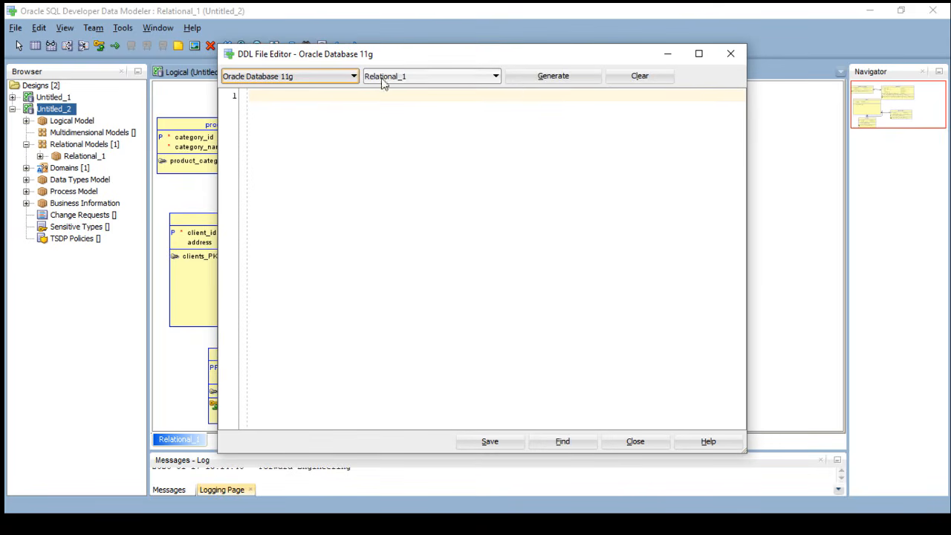
left_click(556, 77)
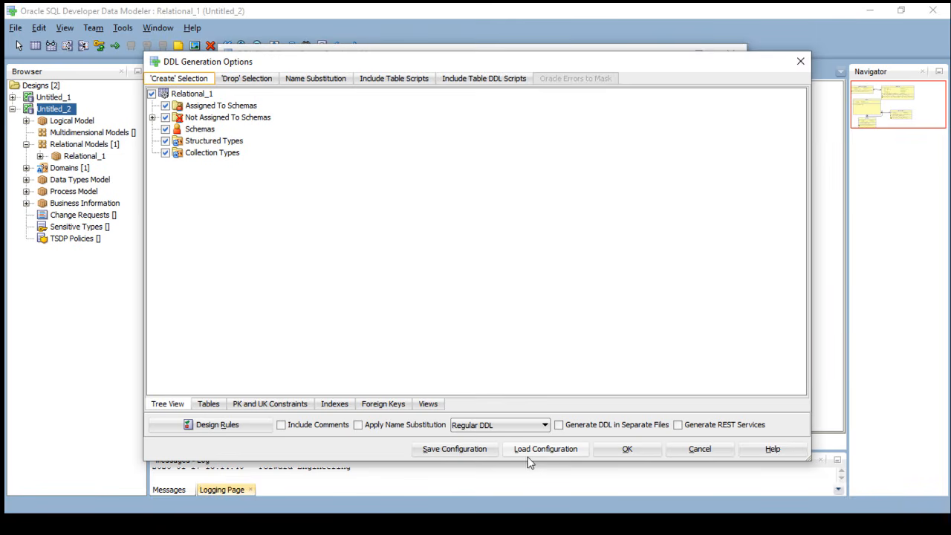
left_click(626, 450)
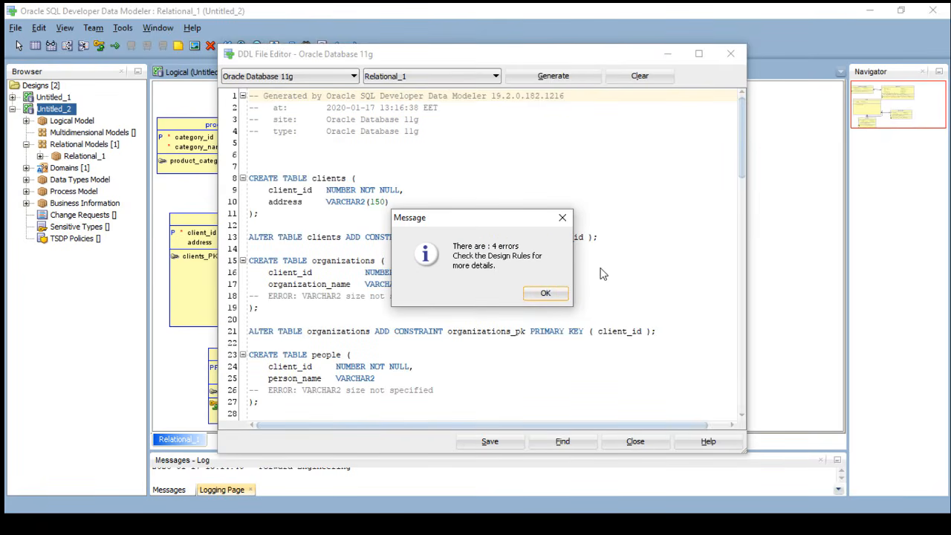
left_click(547, 294)
Review the CREATE TABLE and ALTER TABLE statements in the generated DDL script.
scroll(743, 167, "down", 2)
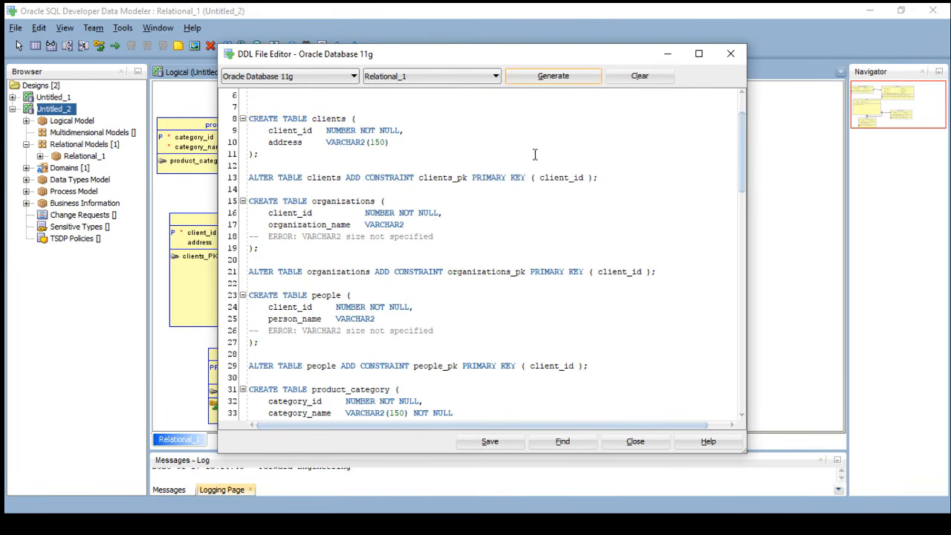
left_click_drag(298, 118, 337, 119)
left_click(273, 116)
left_click_drag(254, 118, 332, 121)
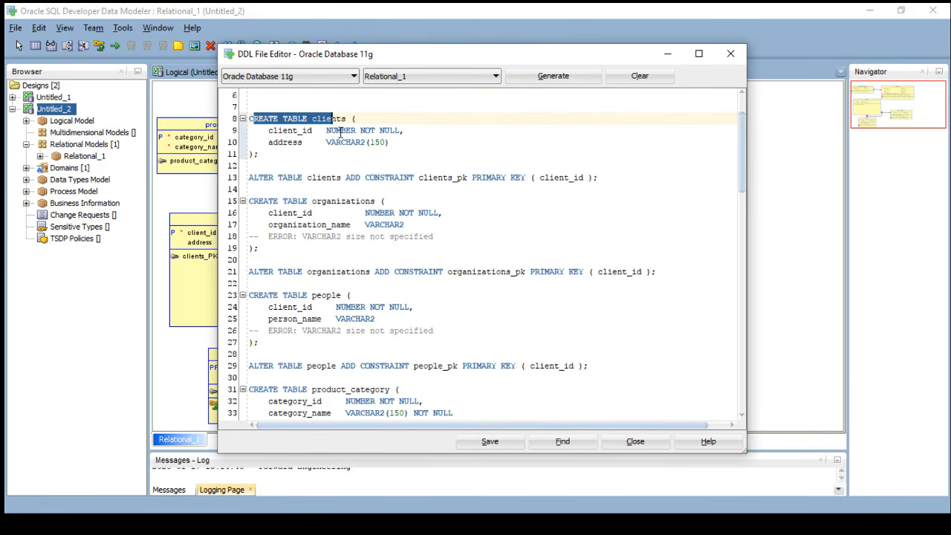
left_click_drag(267, 179, 312, 176)
left_click(315, 109)
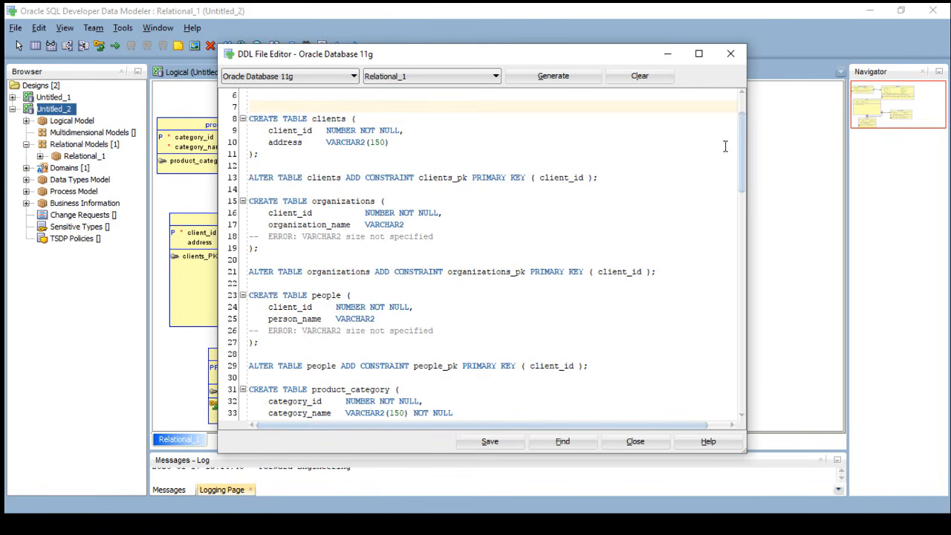
left_click_drag(741, 143, 737, 175)
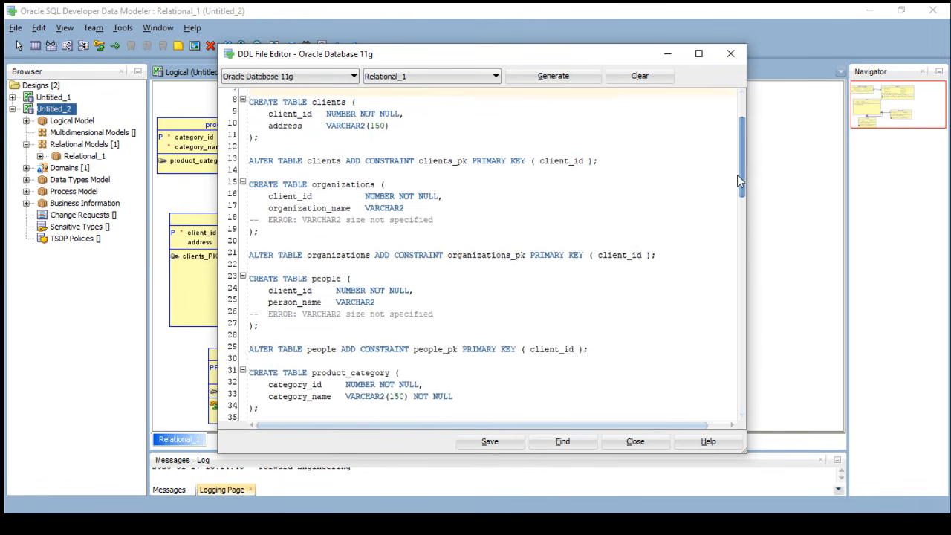
Save the generated script to the Desktop as a DDL file and close the DDL File Editor.
left_click(490, 442)
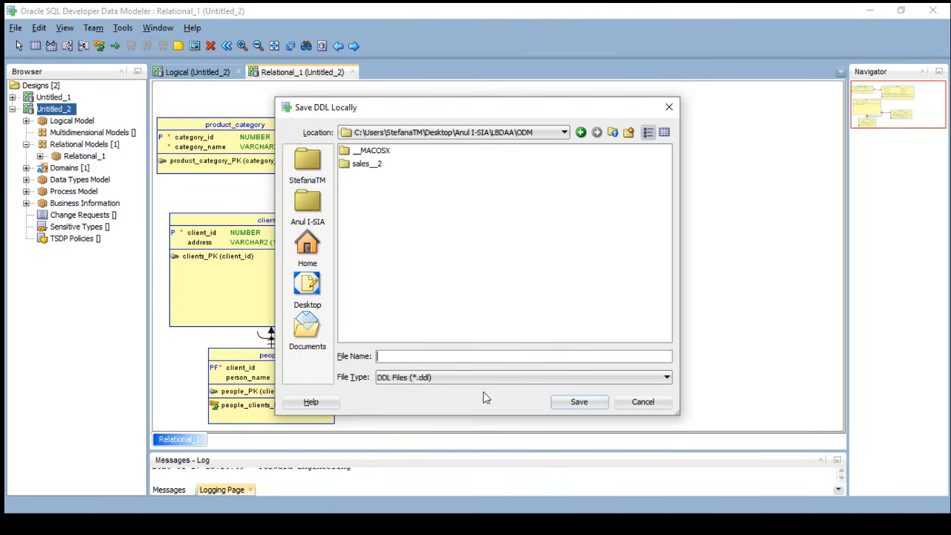
left_click(310, 292)
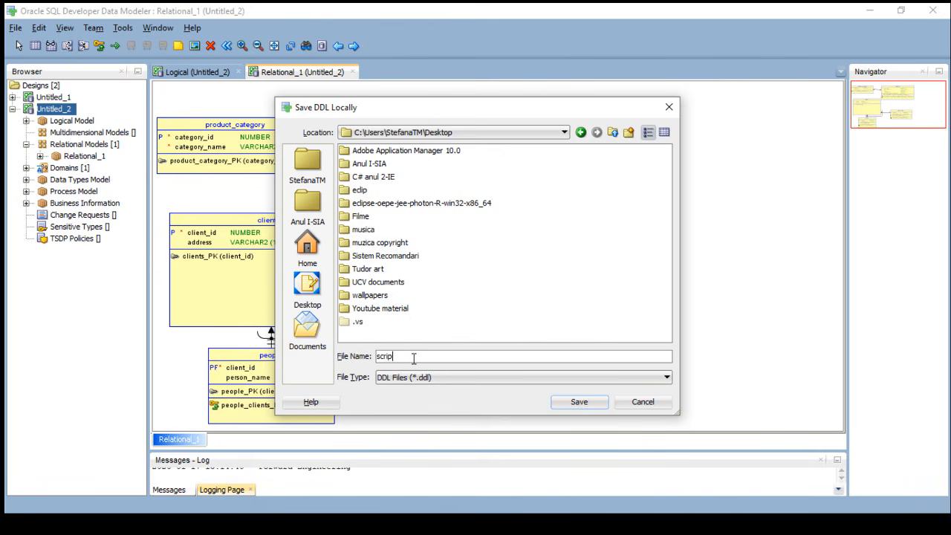
left_click(579, 402)
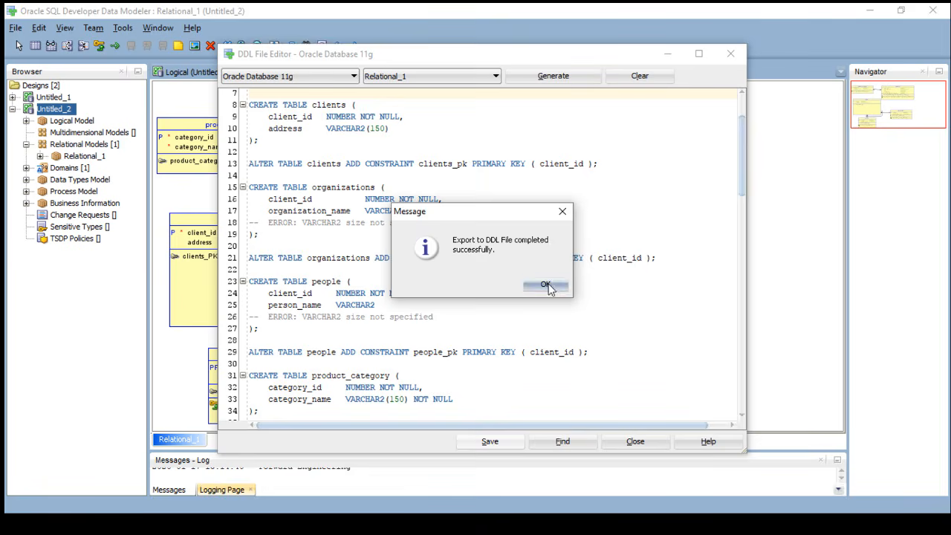
left_click(545, 285)
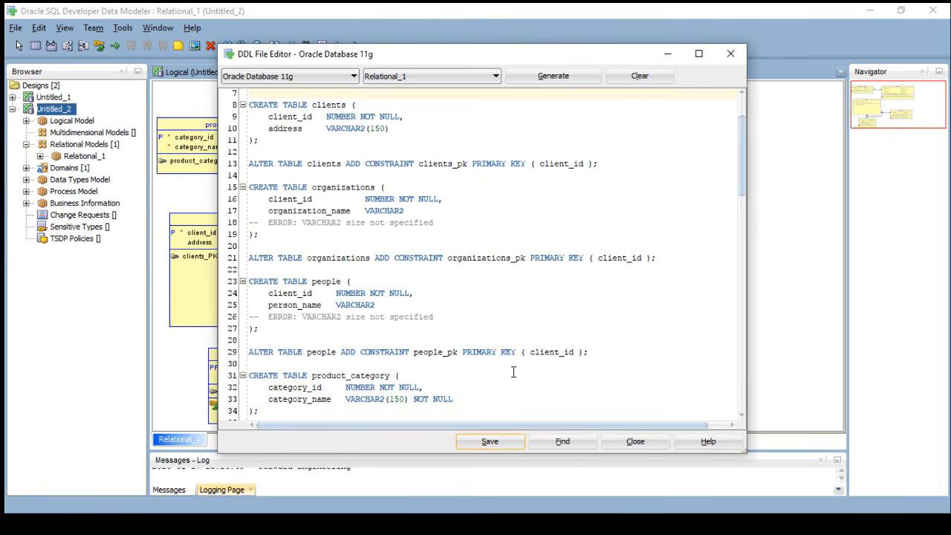
left_click(653, 446)
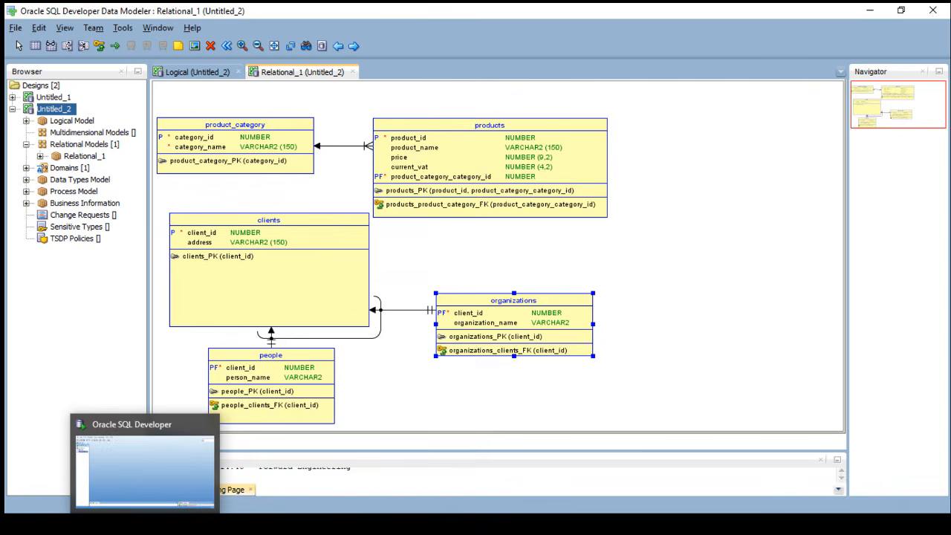
Return to the logical model diagram of Untitled_2.
left_click(149, 524)
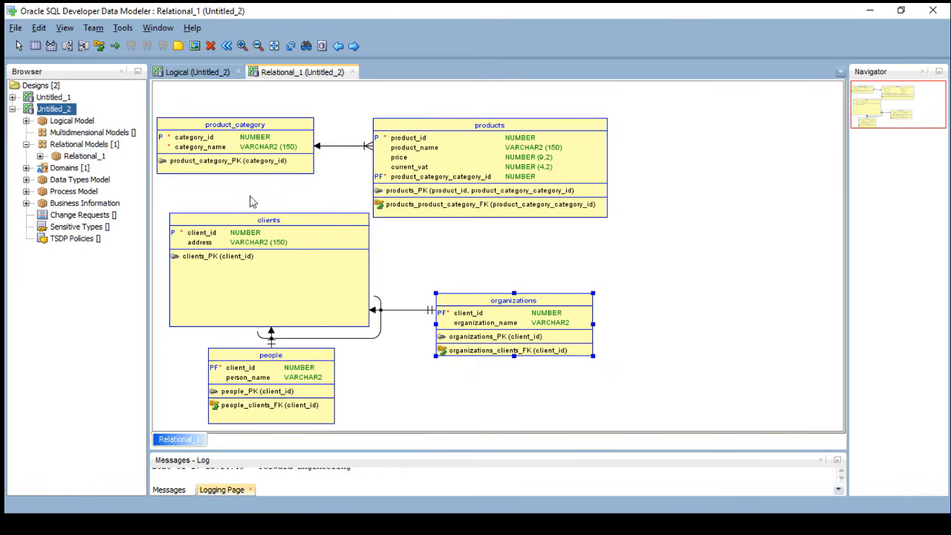
left_click(196, 74)
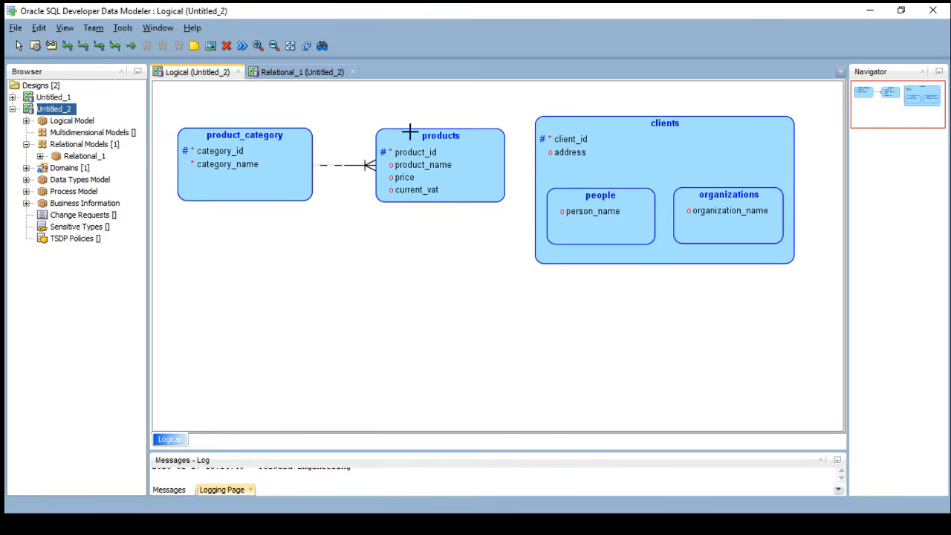